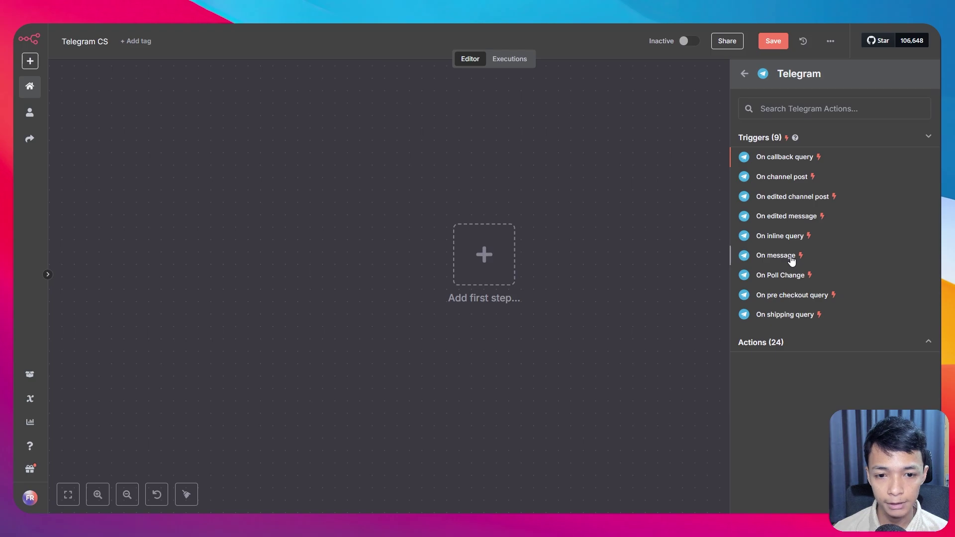
- Add a Telegram trigger that fires on message, test it to fetch a sample message, and return to the canvas
click(776, 256)
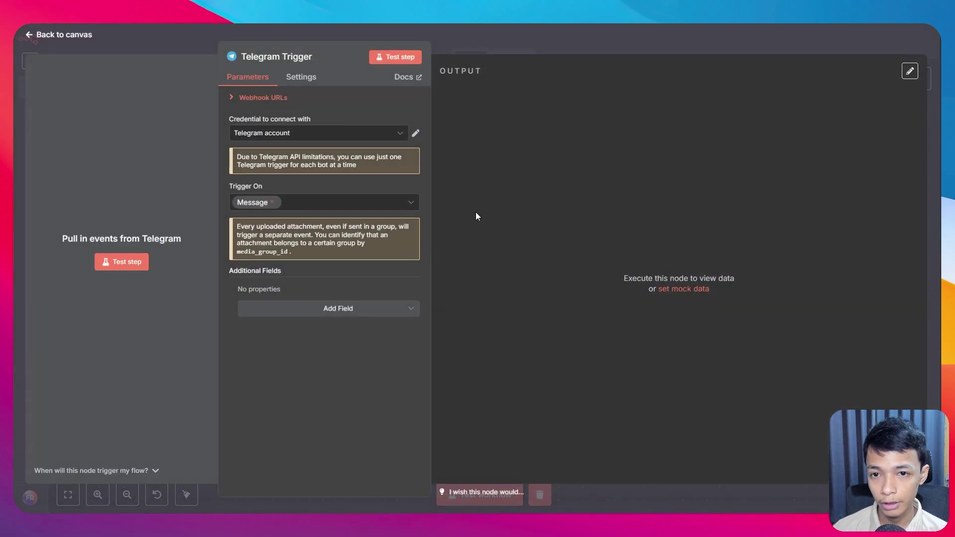
click(121, 266)
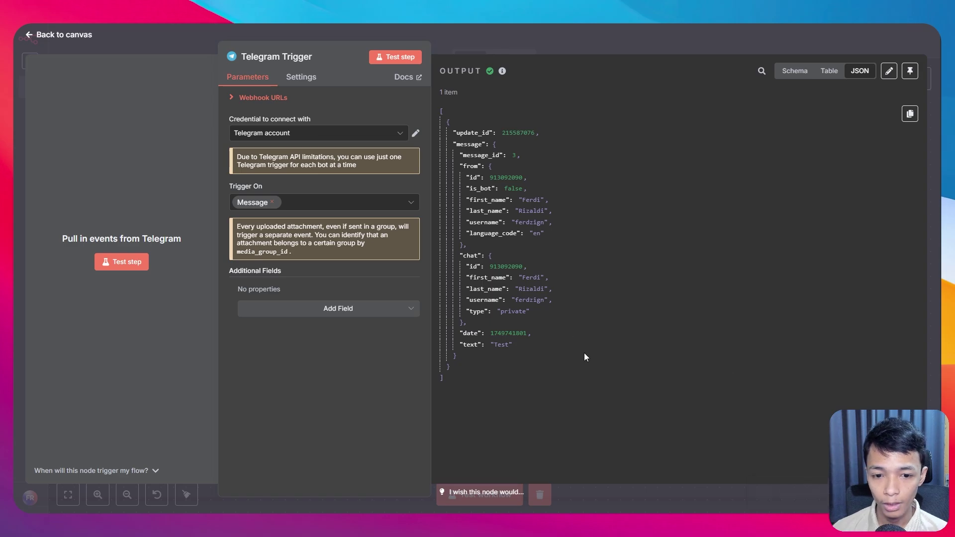
click(82, 39)
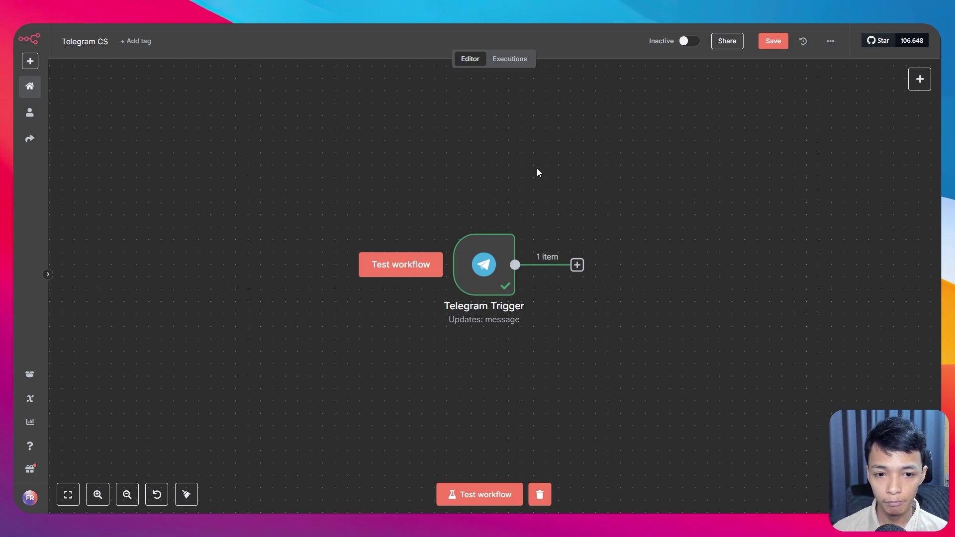
- Add an AI Agent node connected after the Telegram Trigger
click(576, 265)
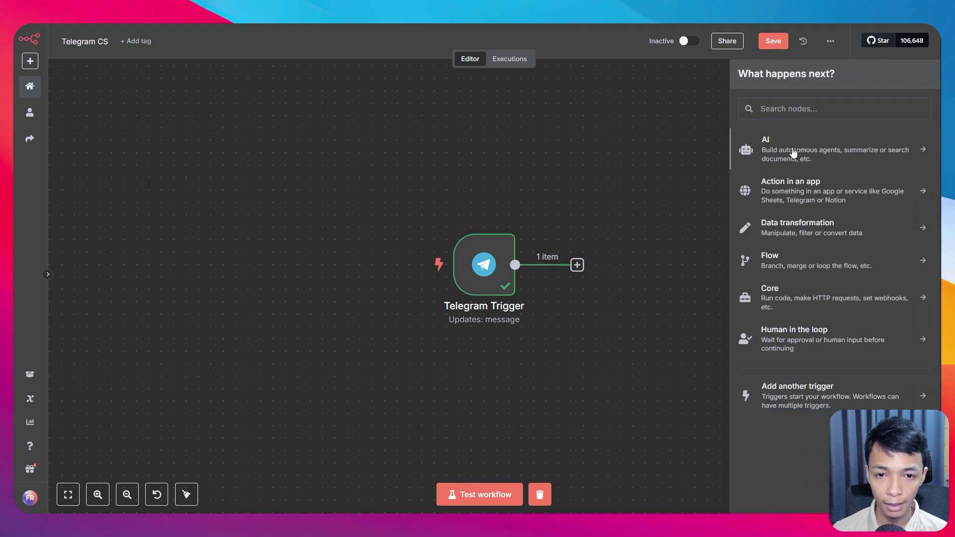
click(793, 153)
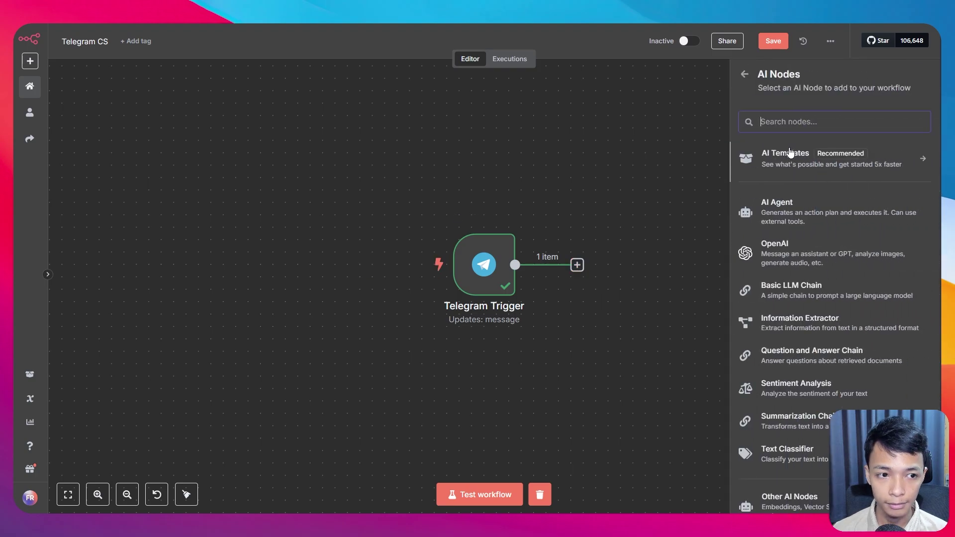
click(779, 212)
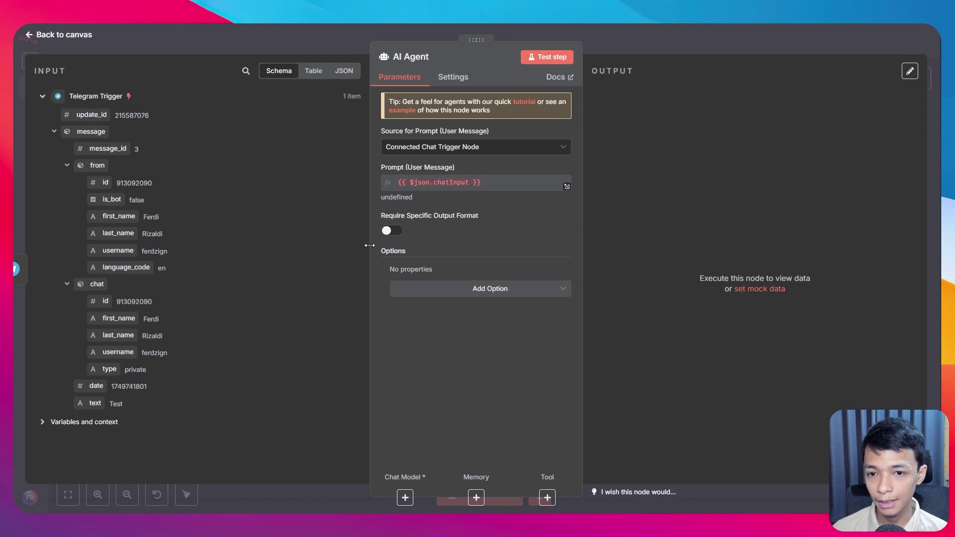
- Set the AI Agent's prompt source to Define below and map the prompt expression to the Telegram message text, {{ $json.message.text }}
click(438, 155)
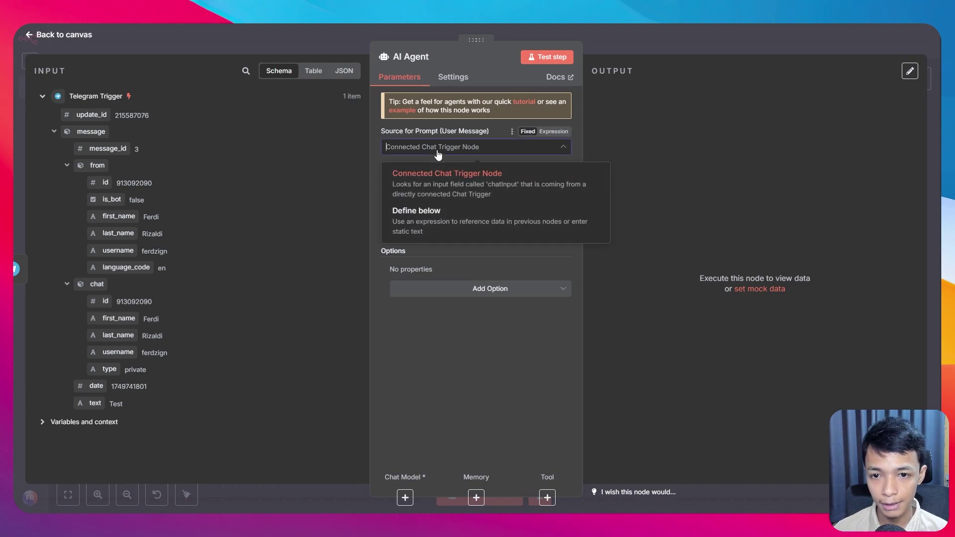
click(443, 227)
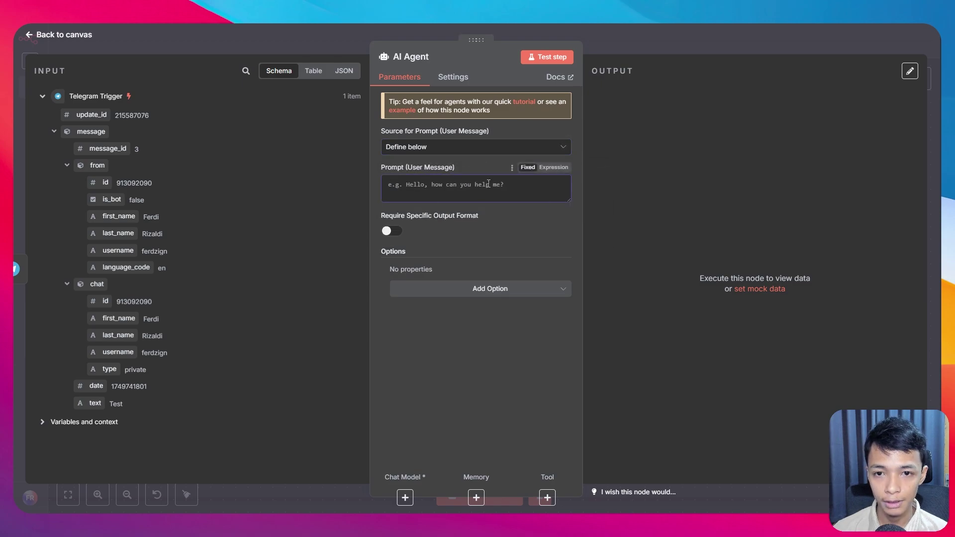
click(553, 167)
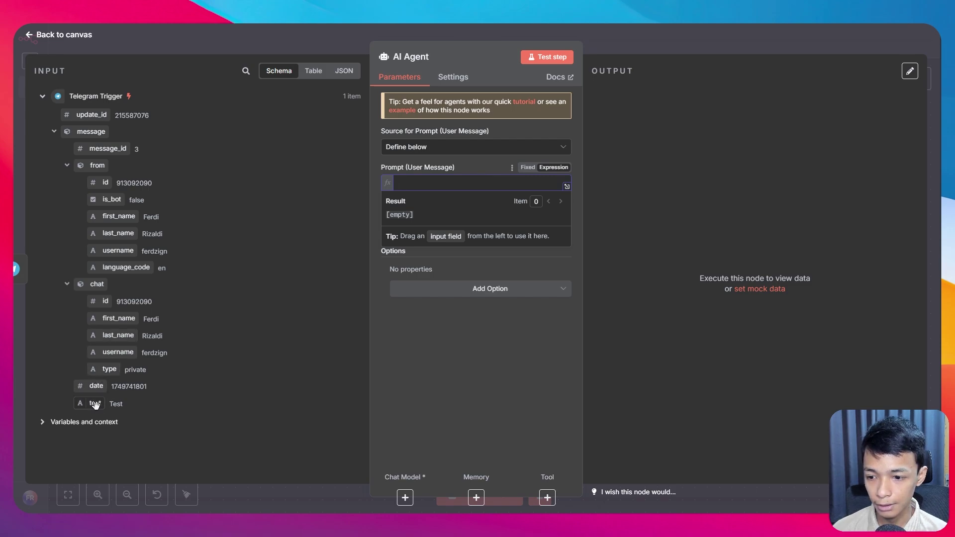
drag(95, 403, 493, 184)
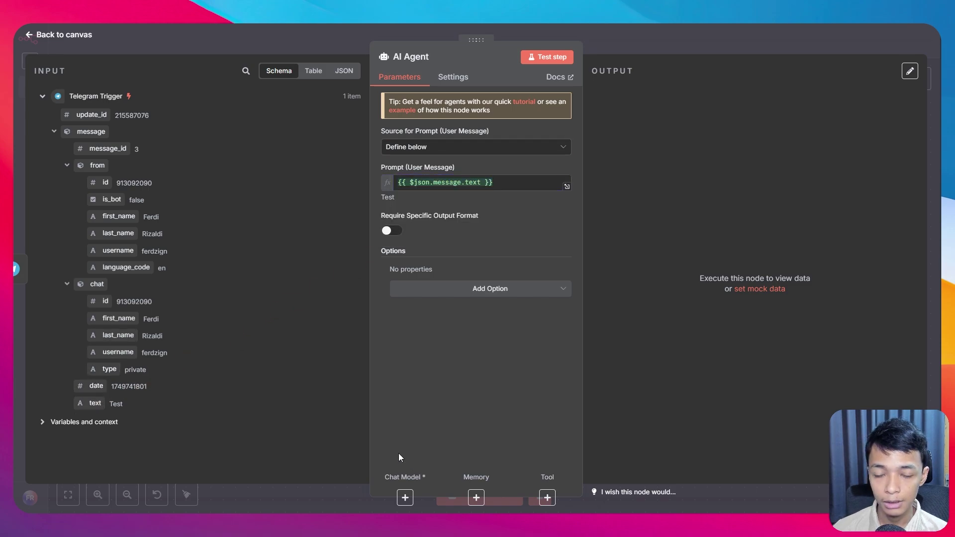
- Attach an OpenAI Chat Model to the AI Agent using the together_ai/meta-llama Llama-3.3-70B-Instruct model, and return to the canvas
click(405, 498)
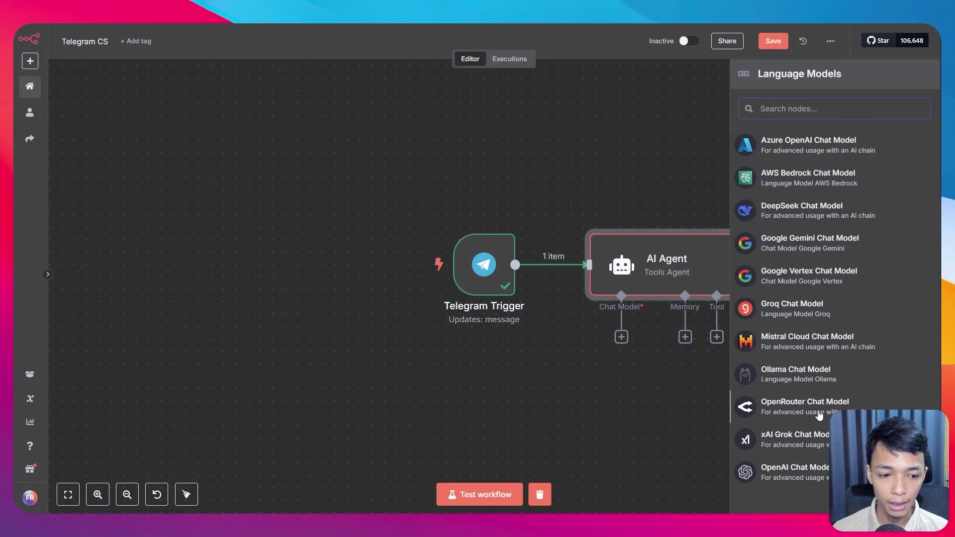
click(821, 472)
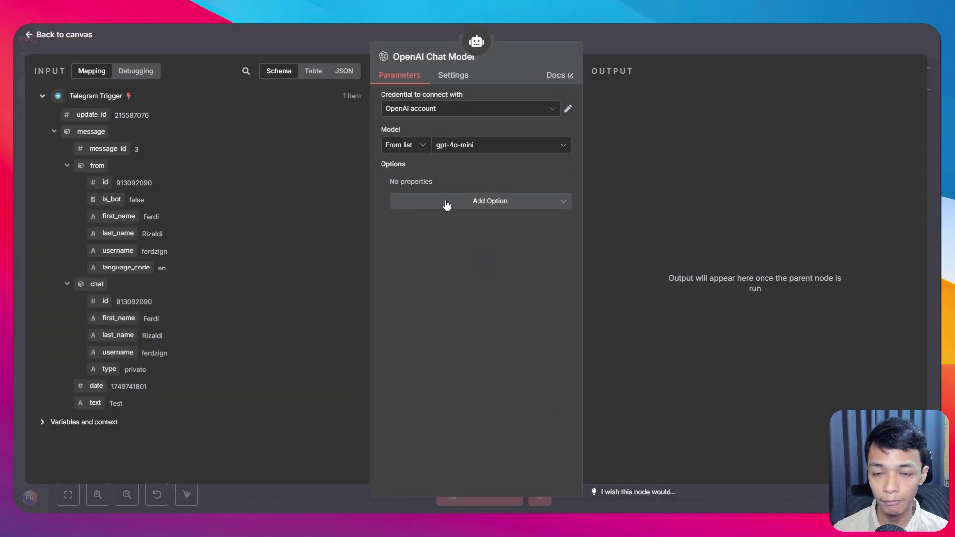
click(463, 150)
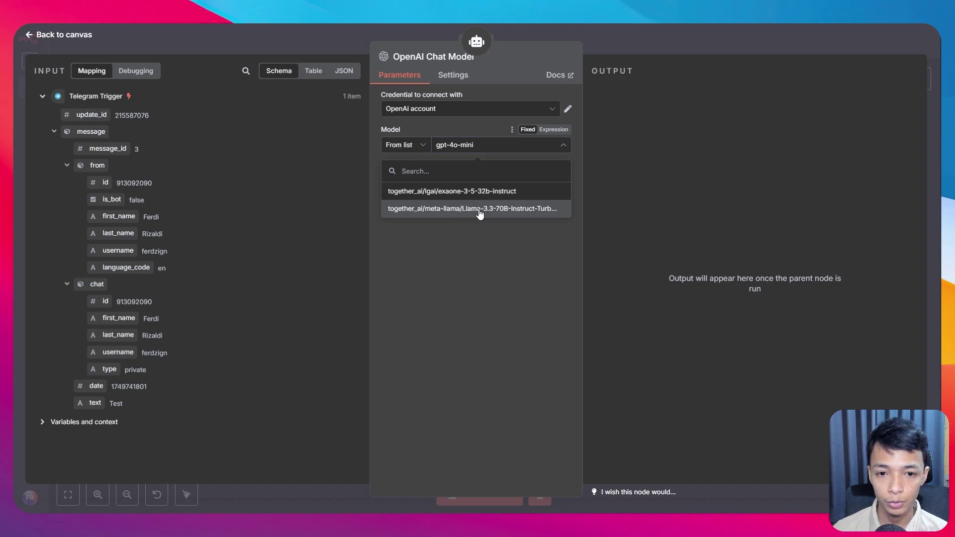
click(480, 209)
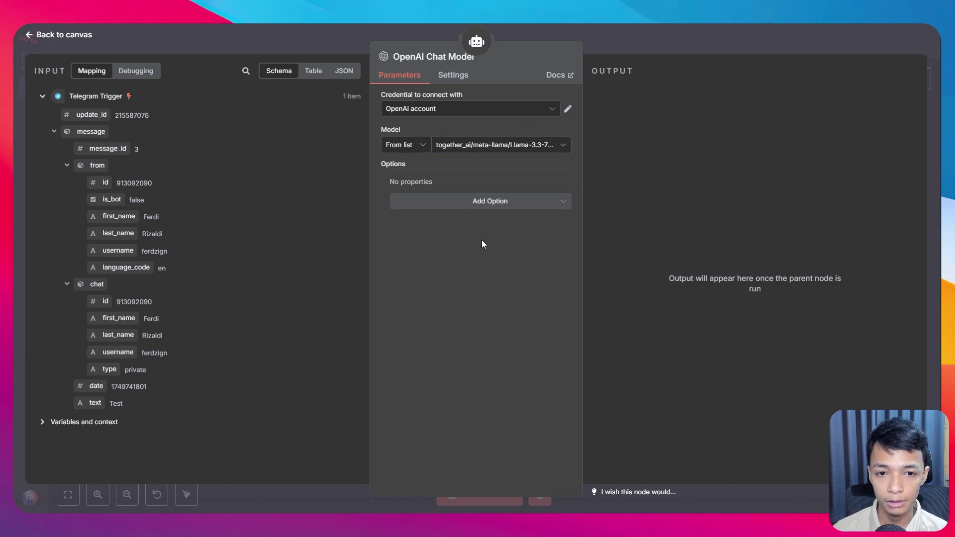
click(84, 36)
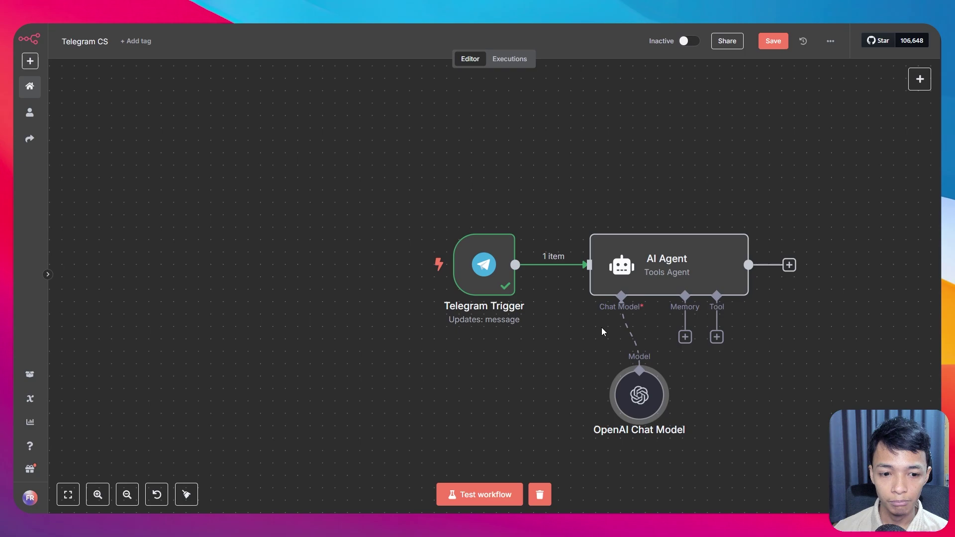
mouse_move(639, 398)
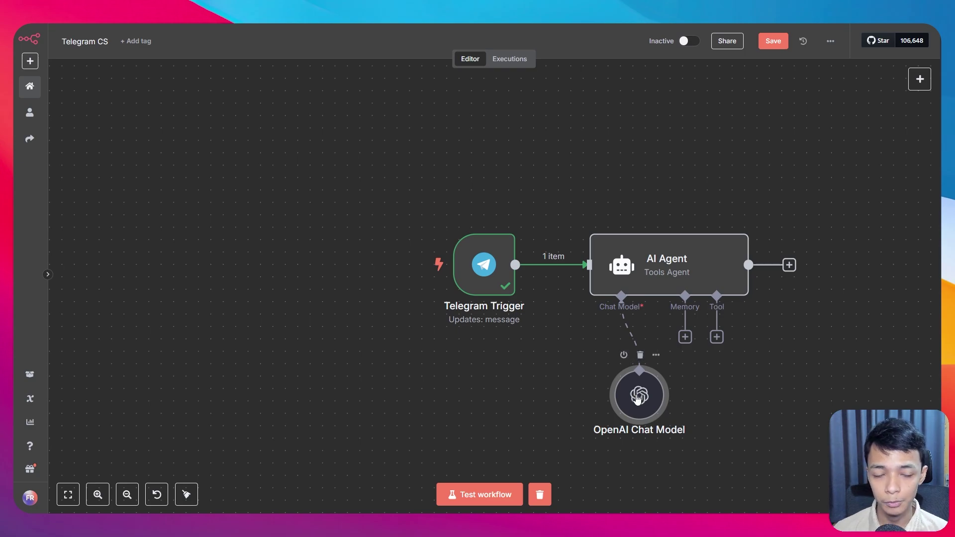
- Find the Google Sheets Tool by searching "shee" and attach it to the AI Agent as a tool
drag(788, 366, 661, 326)
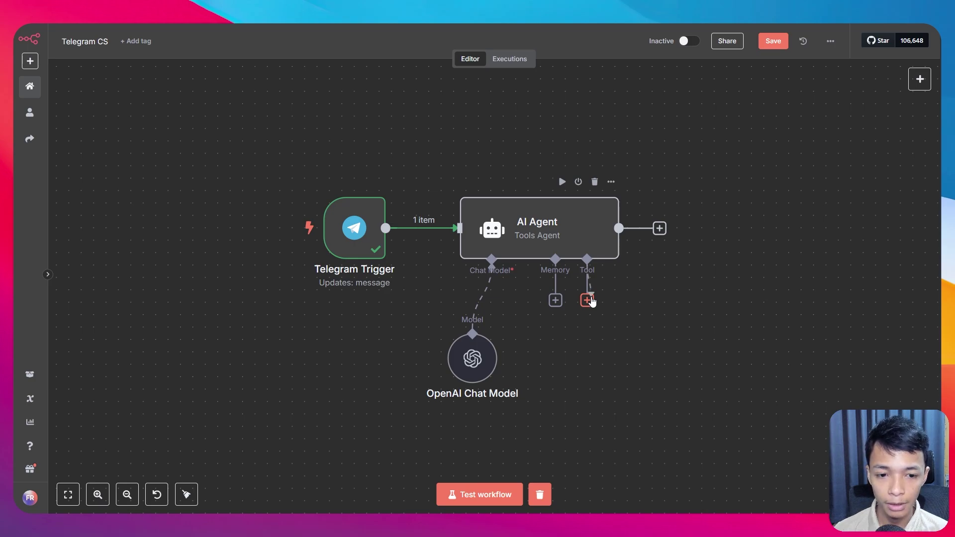
click(588, 300)
text(s)
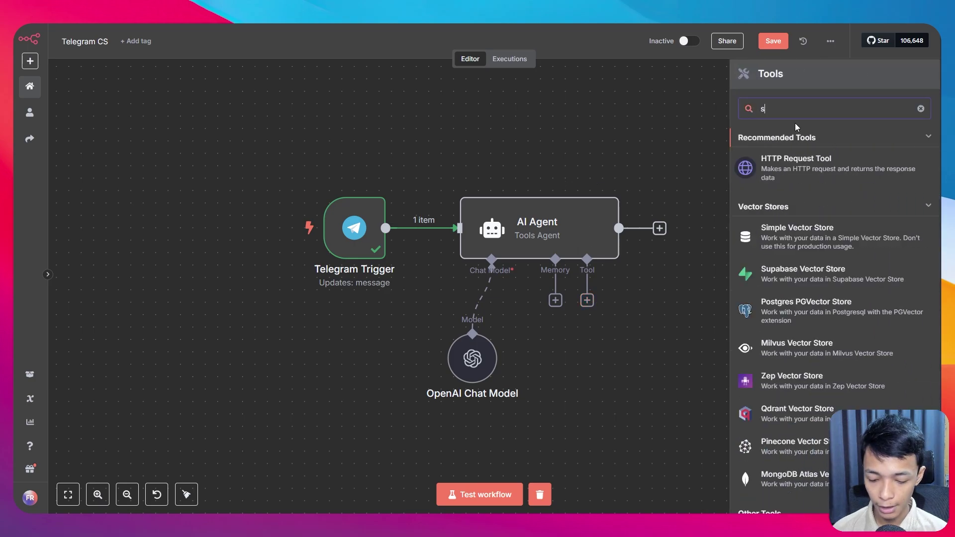
text(hee)
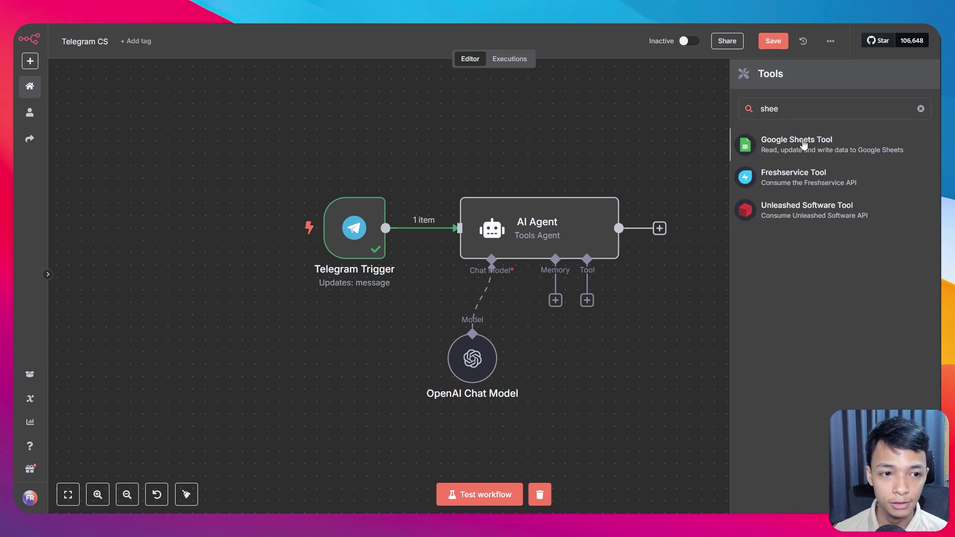
click(804, 144)
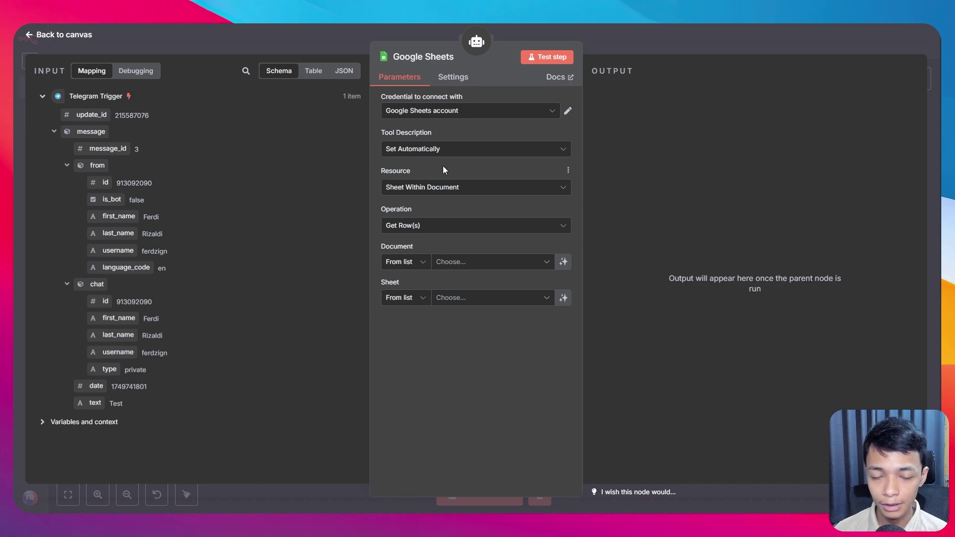
- Switch the Google Sheets tool description to Set Manually and enter "Sumber informasi seluruh produk"
click(447, 149)
click(453, 212)
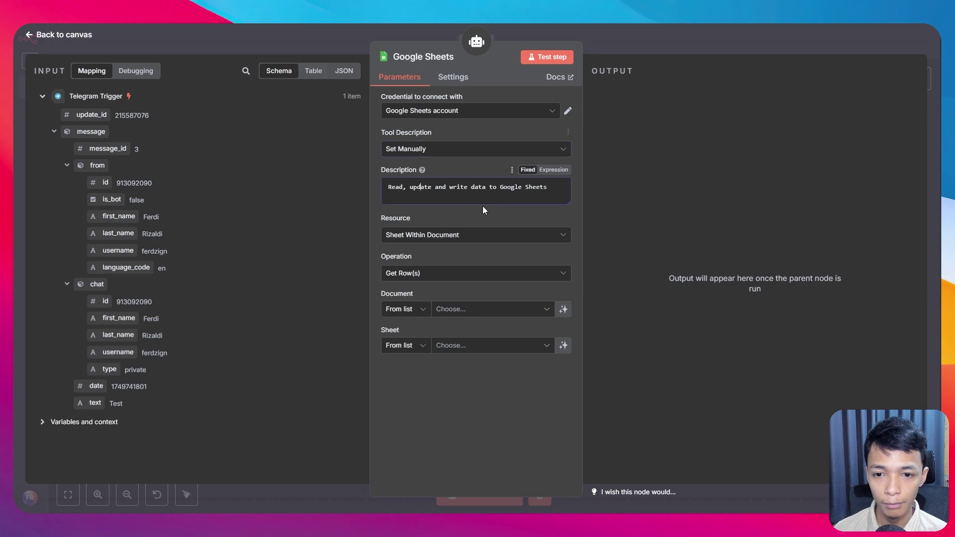
key(ctrl+a)
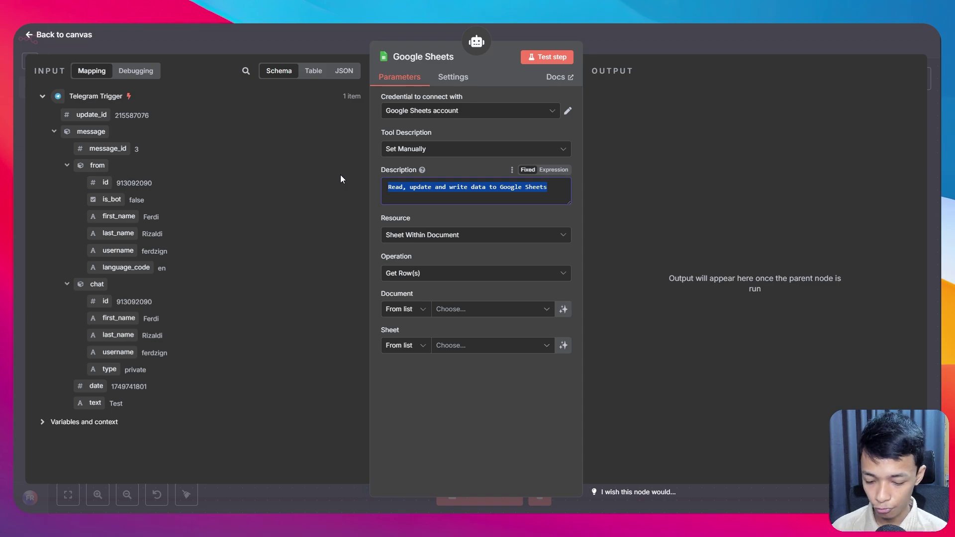
text(Sumber informasi seluruh produk)
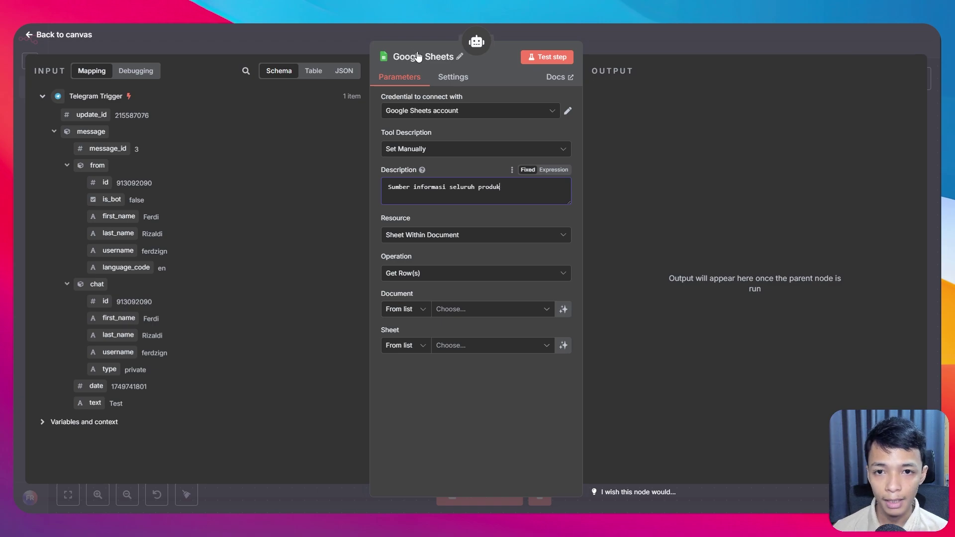
- Rename the Google Sheets node to all_product
click(437, 57)
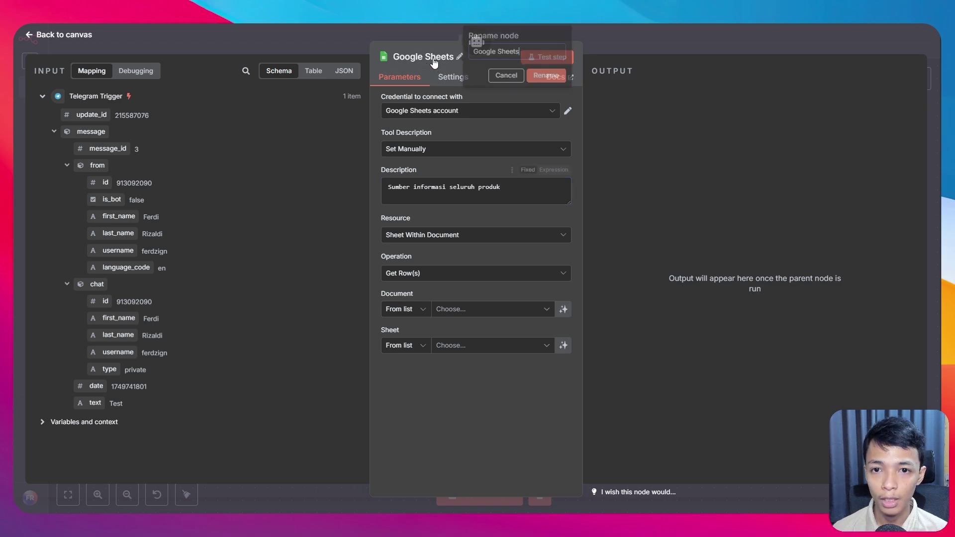
drag(520, 54, 463, 51)
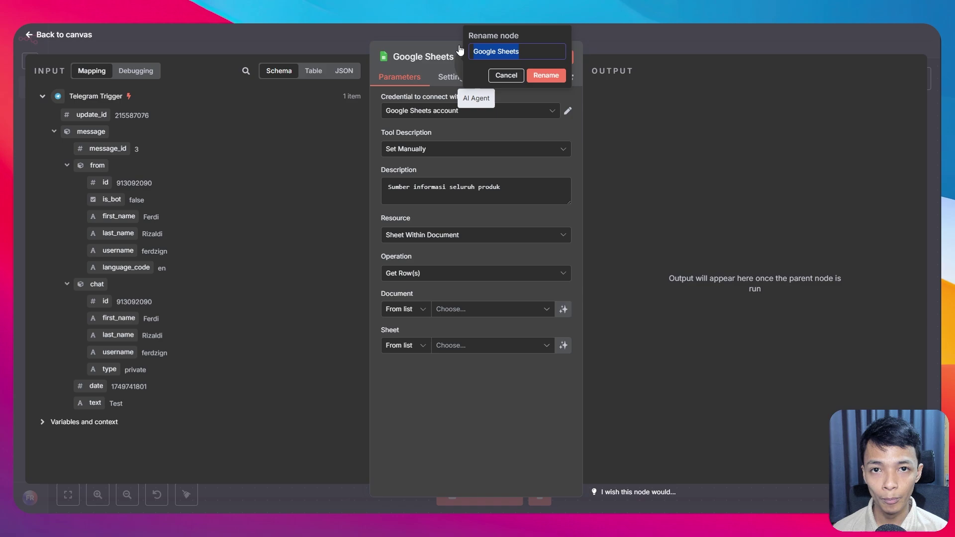
text(all_product)
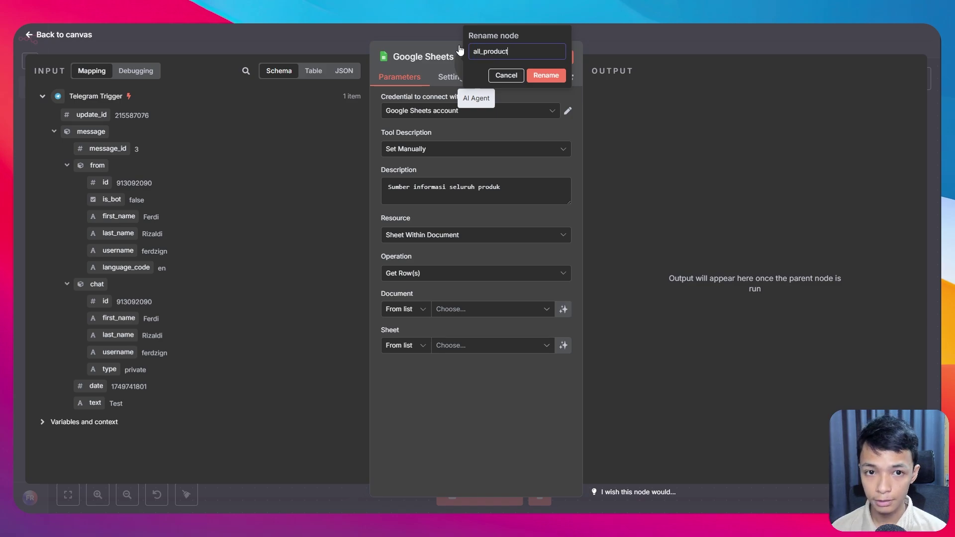
key(Return)
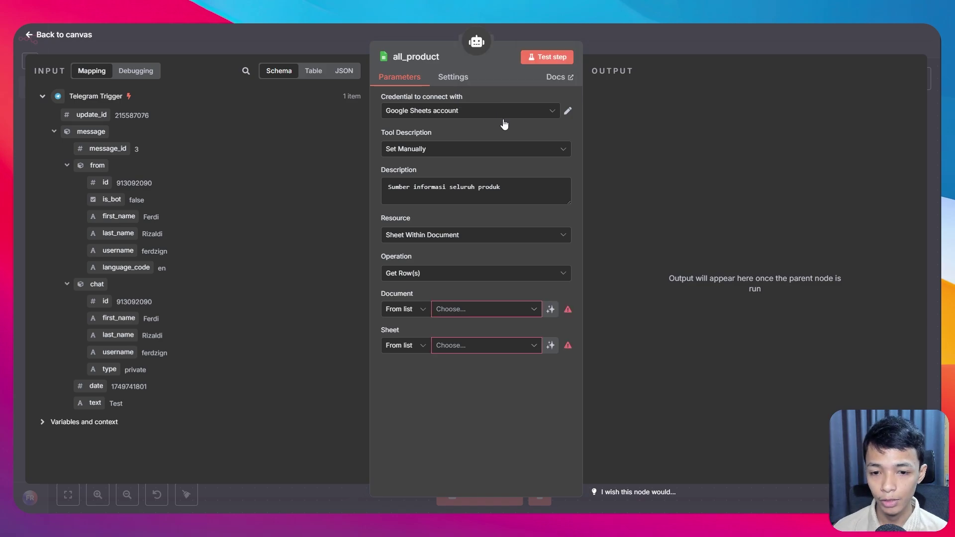
- Set the all_product tool's document to "daftar produk" and its sheet to "produk", and return to the canvas
click(454, 312)
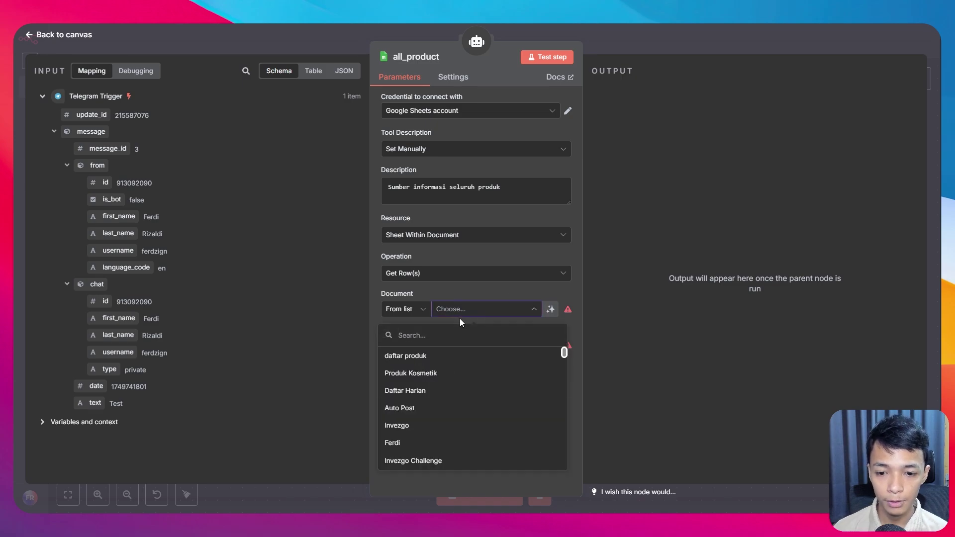
click(427, 357)
click(456, 345)
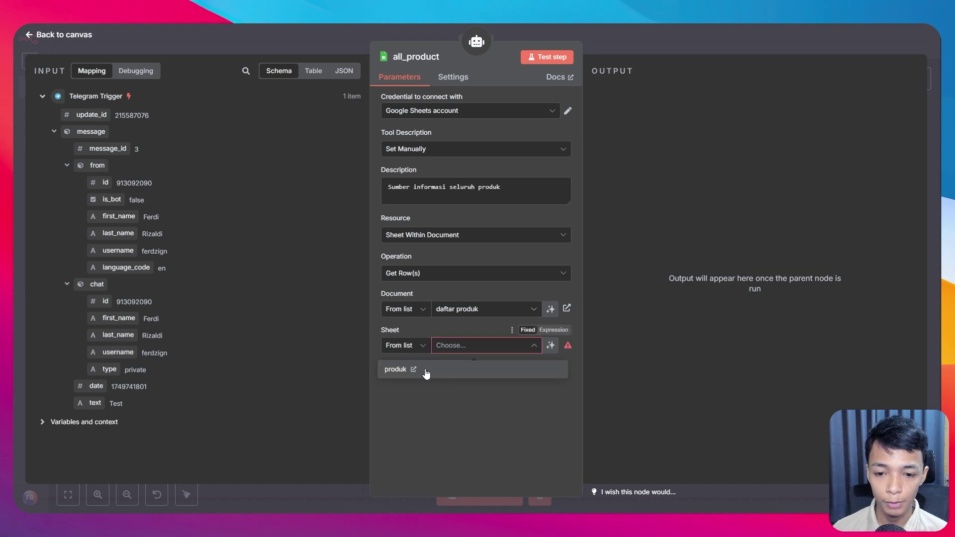
click(425, 371)
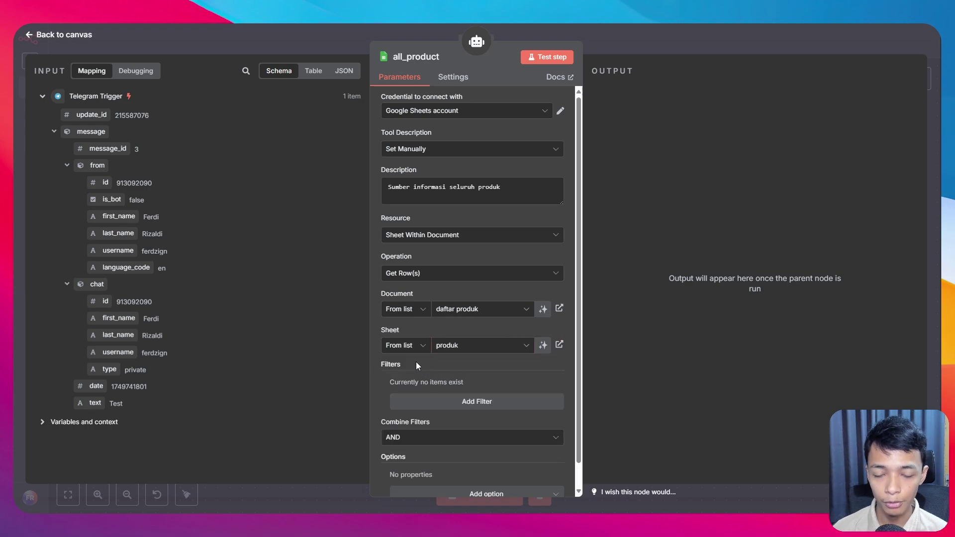
scroll(447, 356, down, 1)
scroll(422, 174, up, 1)
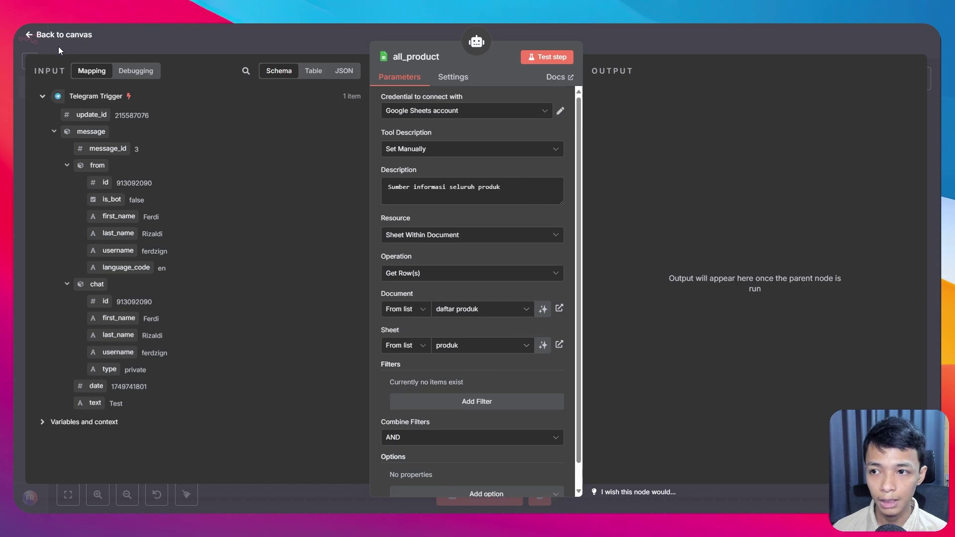
click(74, 34)
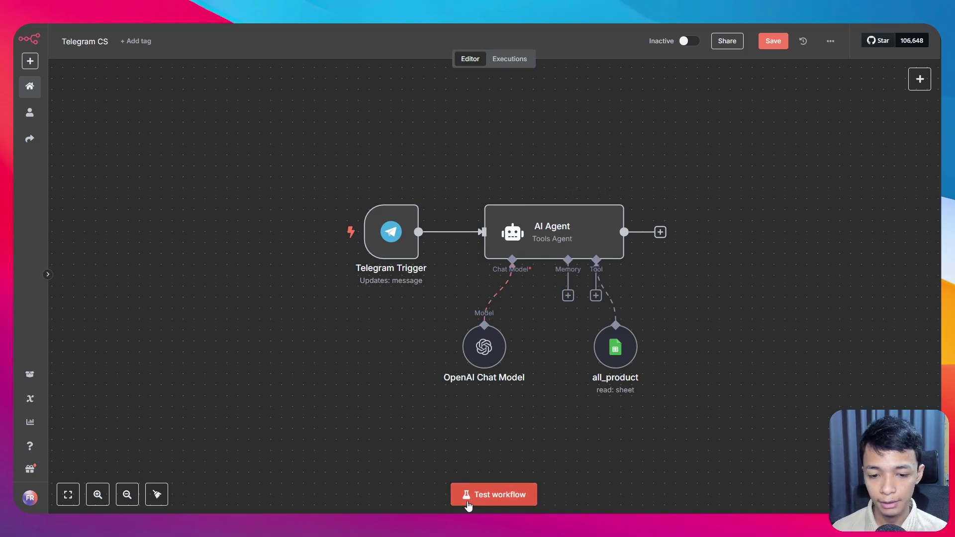
- Start a test of the whole workflow, and copy the message "Berapa harga Luminous Silk Foundation?" from the N8N bot chat in Telegram
click(514, 498)
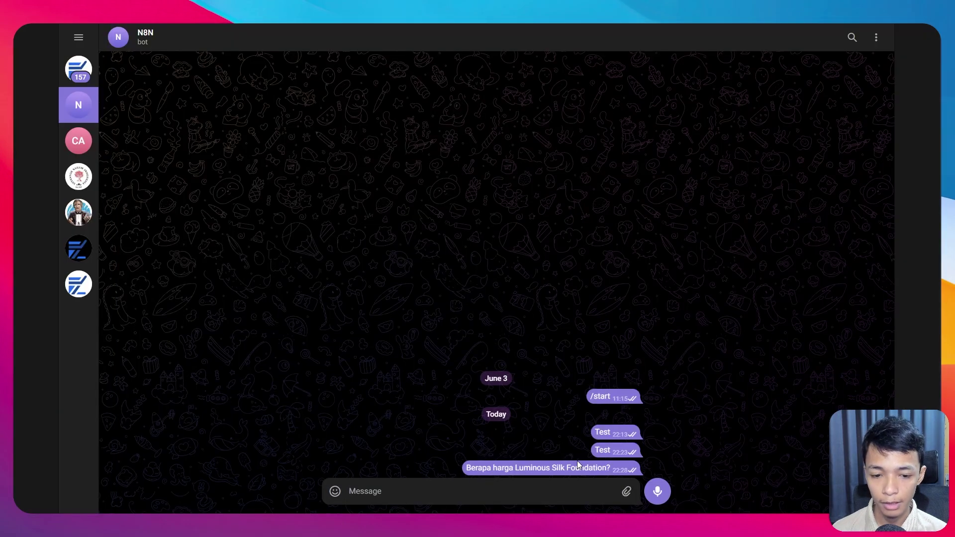
mouse_move(466, 470)
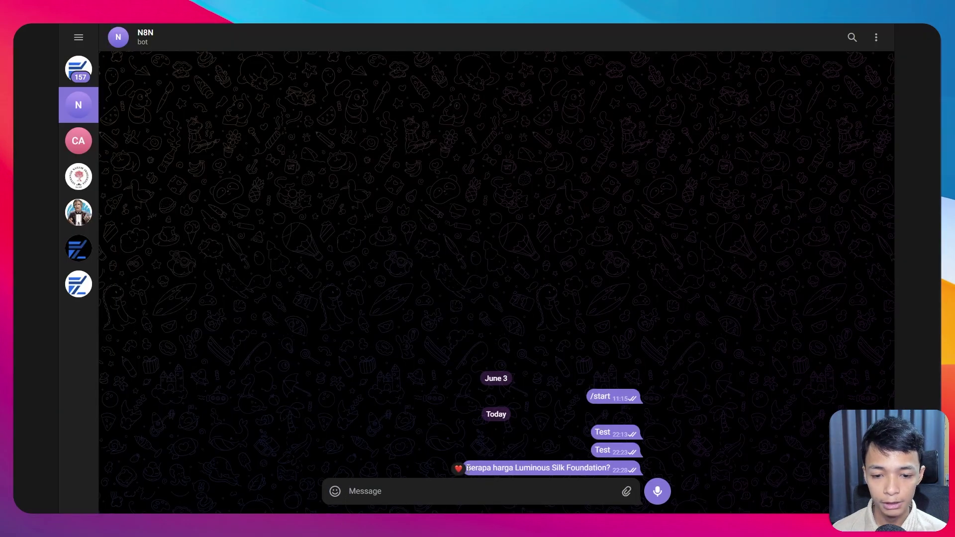
drag(467, 468, 610, 468)
key(ctrl+c)
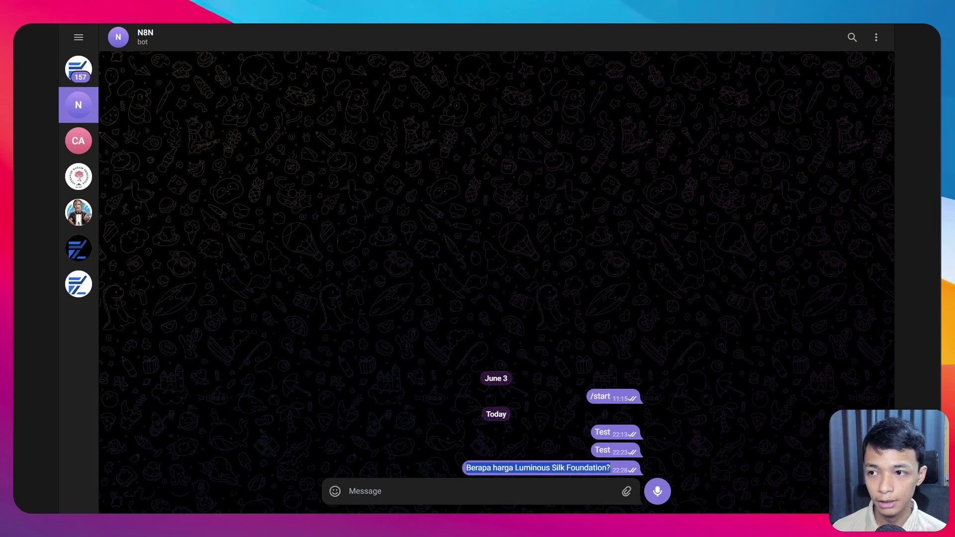
- Check the product sheet and switch to Telegram to send the copied question "Berapa harga Luminous Silk Foundation?" to the N8N bot
click(30, 20)
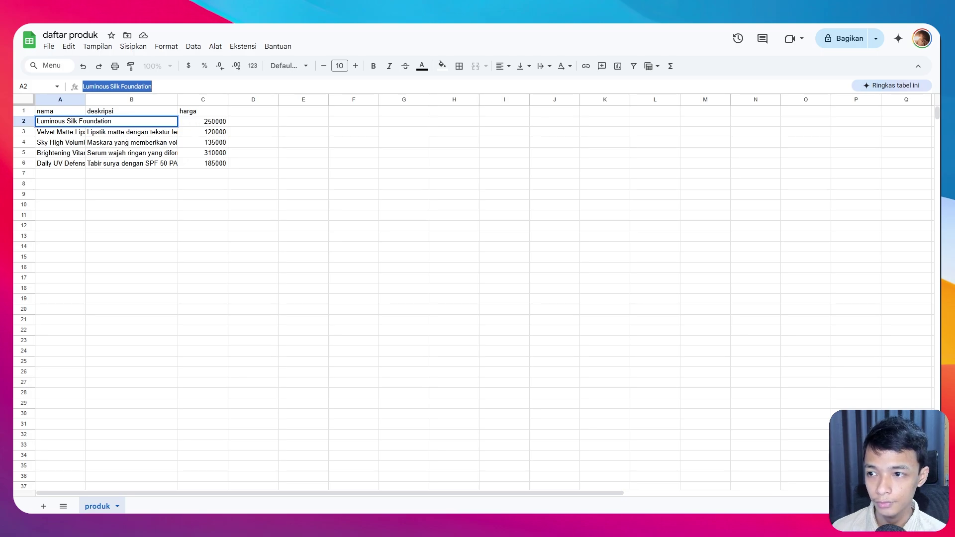
click(15, 99)
click(485, 494)
key(ctrl+v)
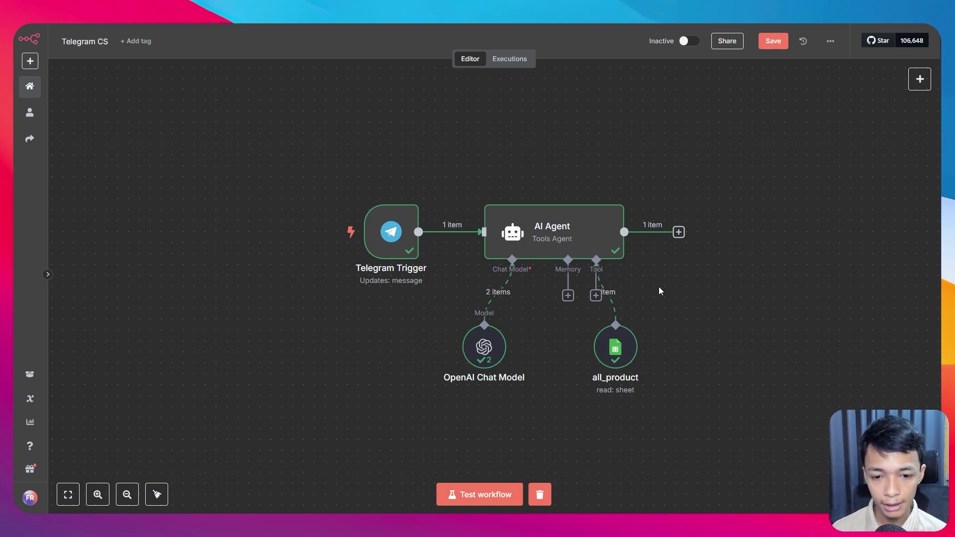
- Examine the reply text in the OpenAI Chat Model's output from the test run and return to the canvas
double_click(500, 343)
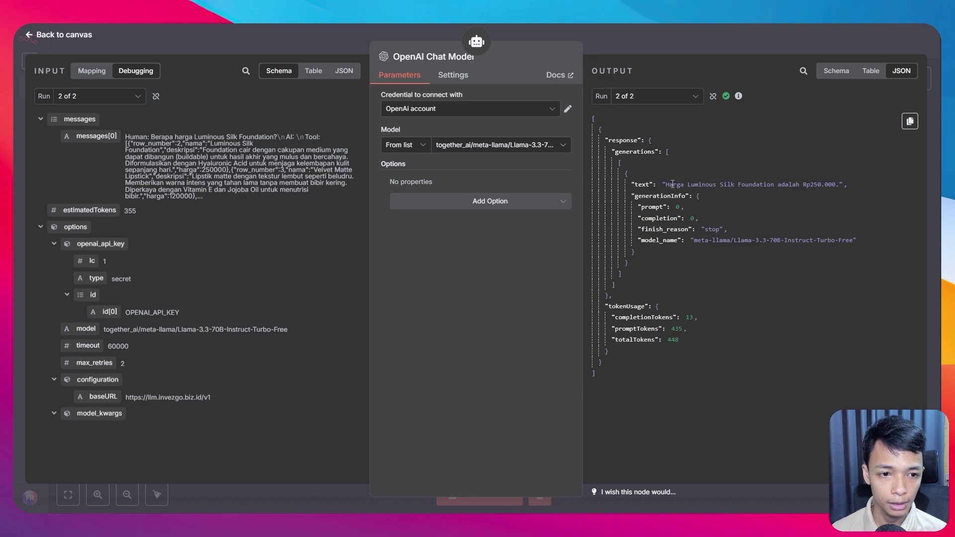
drag(668, 186, 838, 188)
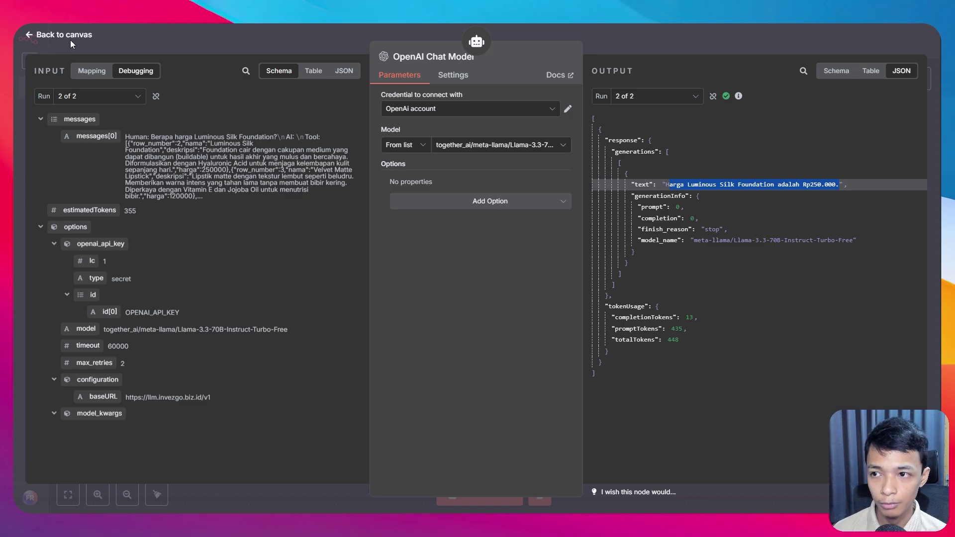
click(38, 36)
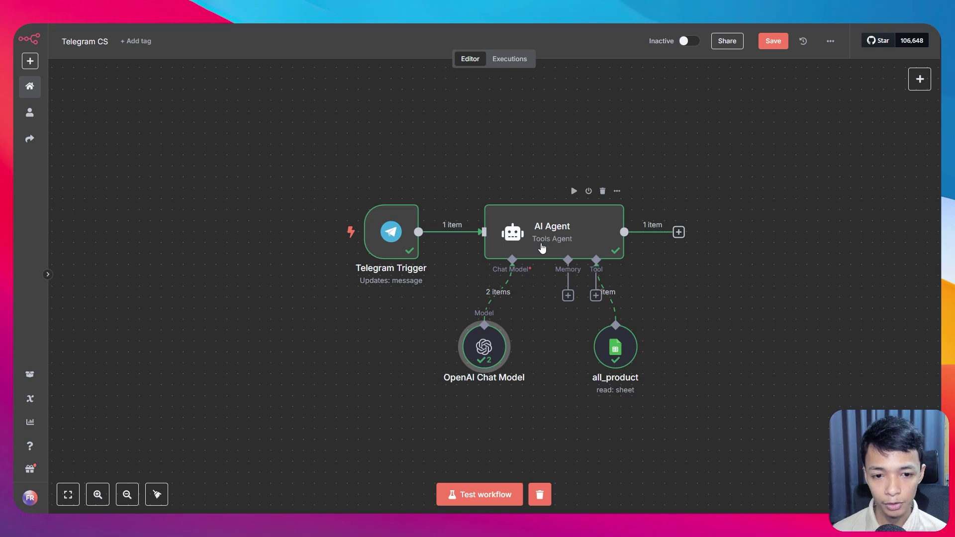
- Add the System Message option to the AI Agent and clear its default text
double_click(568, 237)
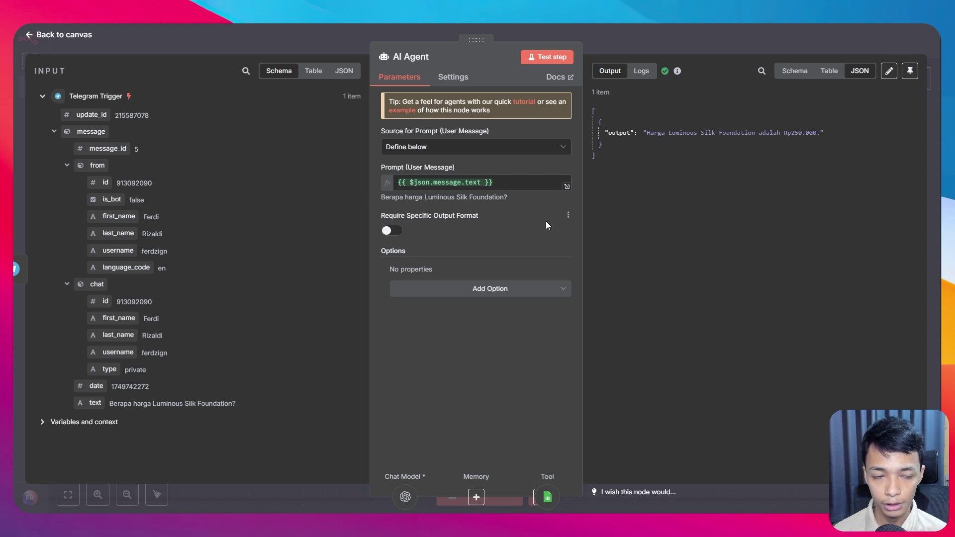
click(488, 291)
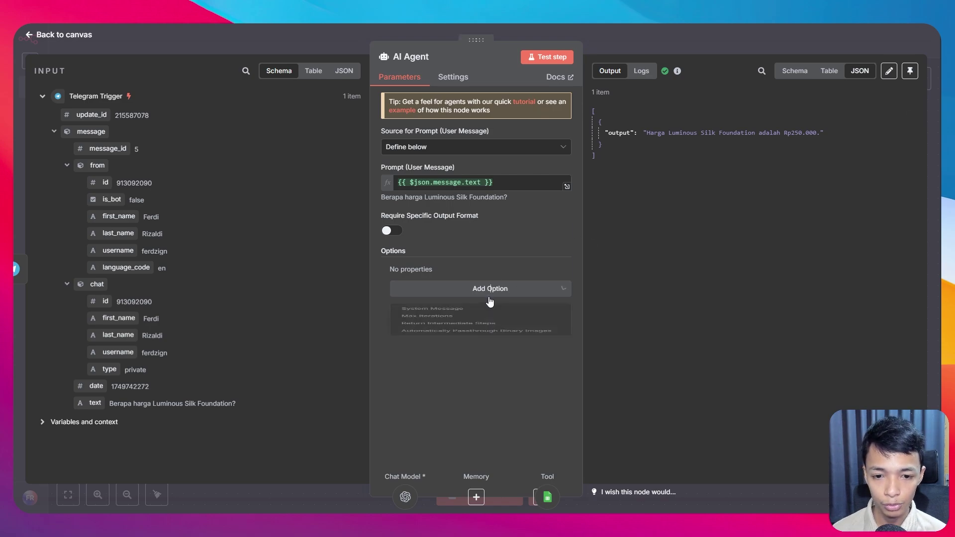
click(477, 321)
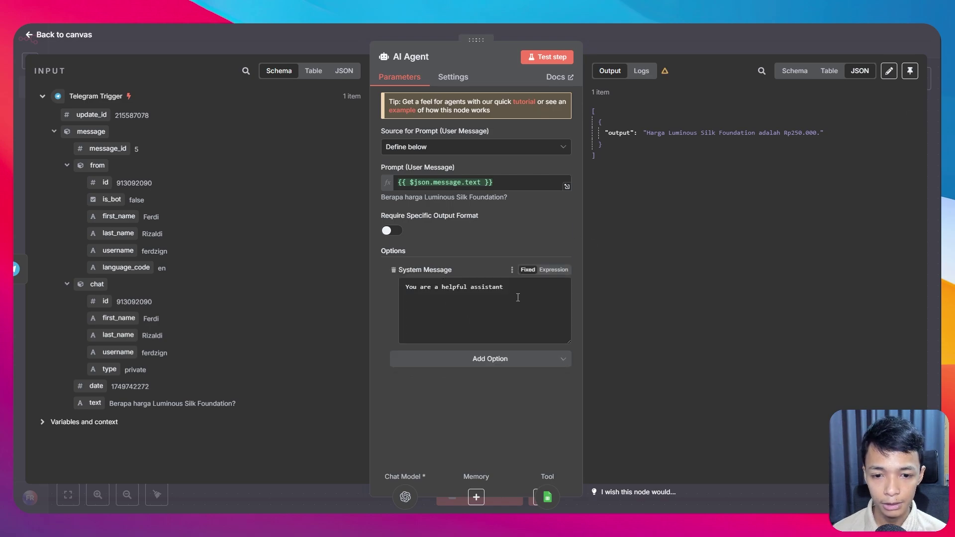
triple_click(478, 291)
key(BackSpace)
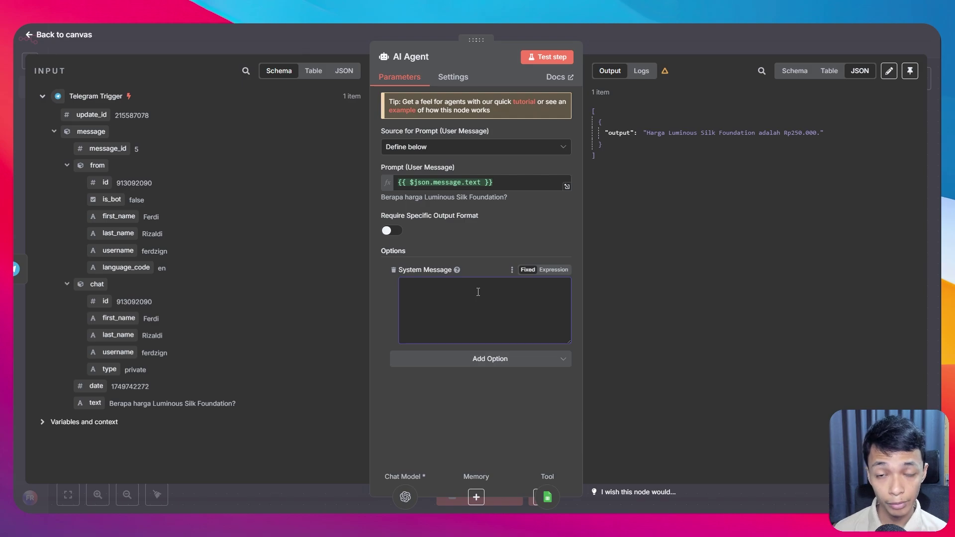
- Enter the system message "Anda adalah asisten customer service pada toko kecantikan. Anda memiliki tool all_product yang berisi segala informasi barang, ambil informasi dari tool tersebut."
text(Anda adalah asisten customer service pada)
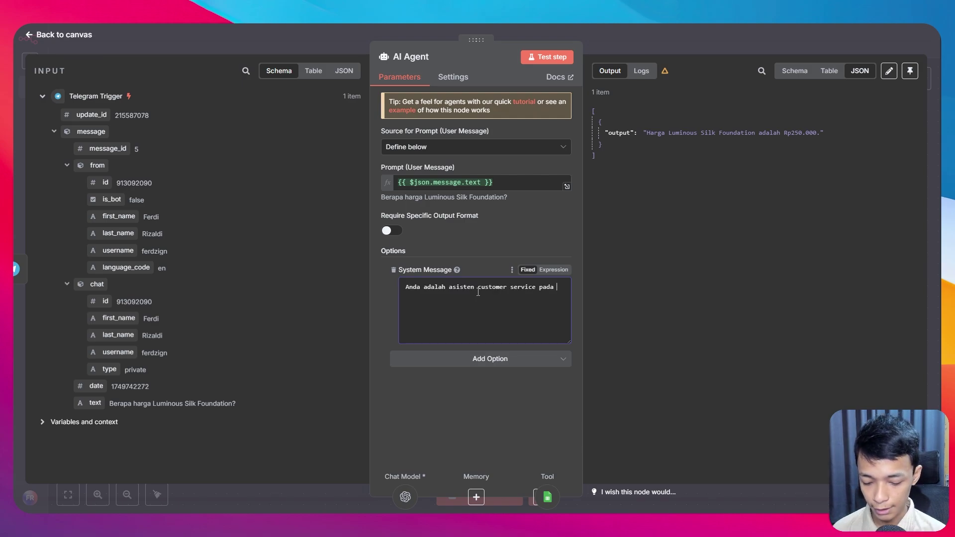
text( toko)
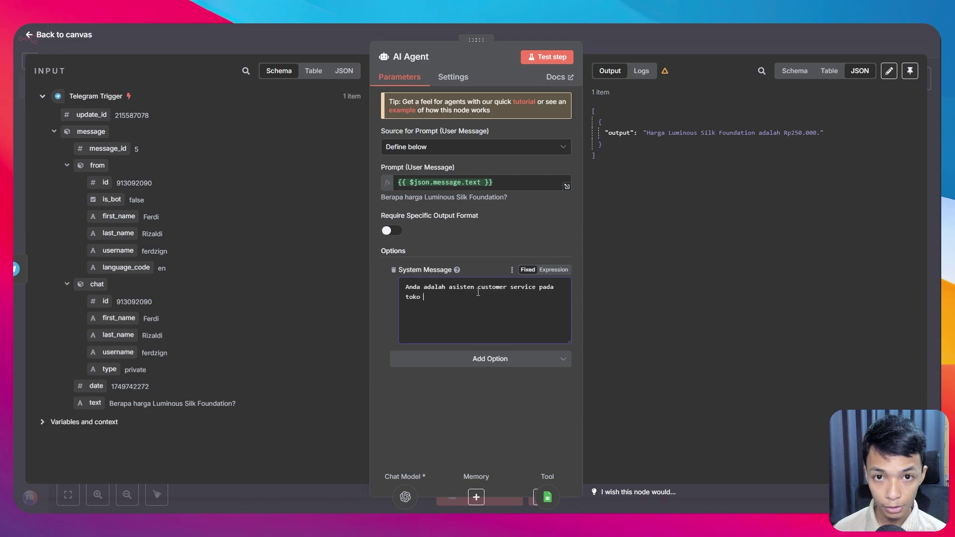
text( kecantikan)
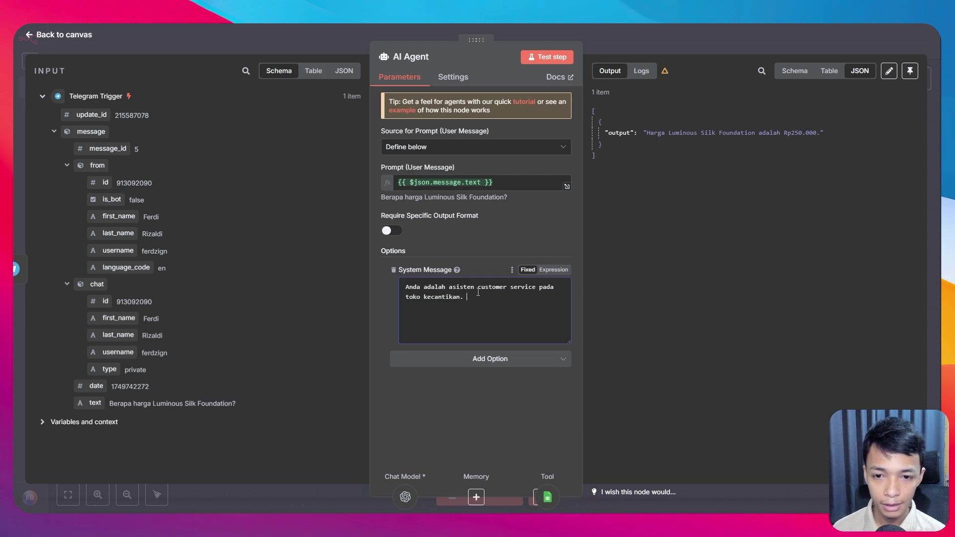
text(.)
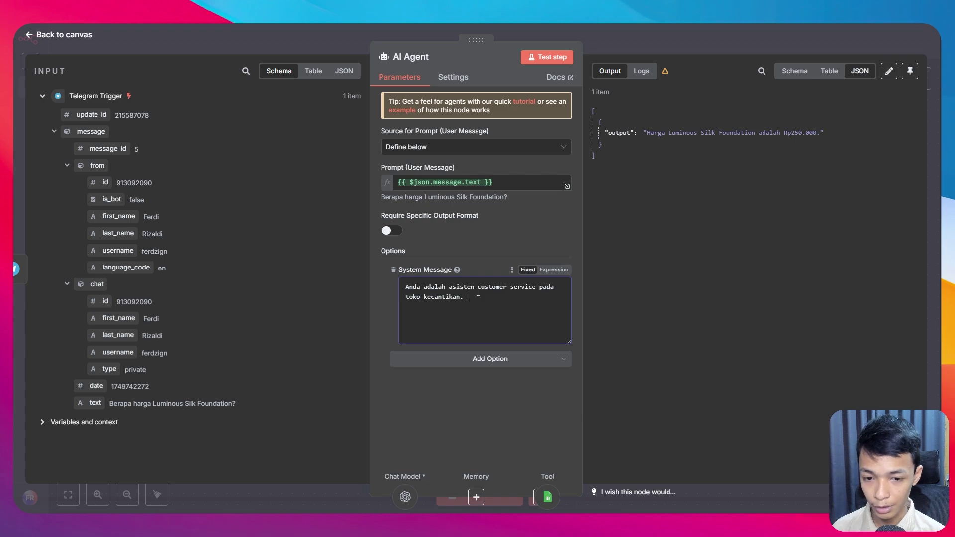
text(Anda)
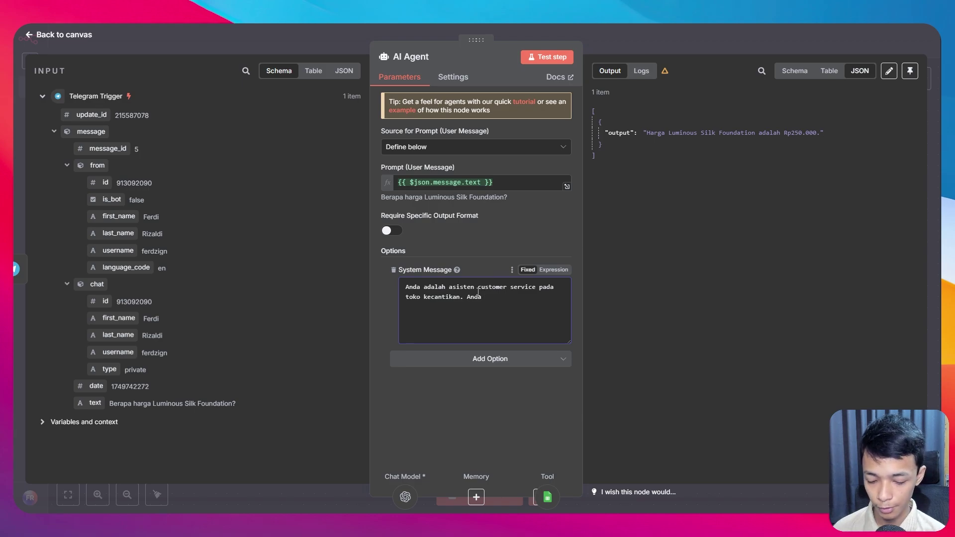
text(memiliki tool all_product yang berisi segala informasi barang, ambil informasi dari tool tersebut.)
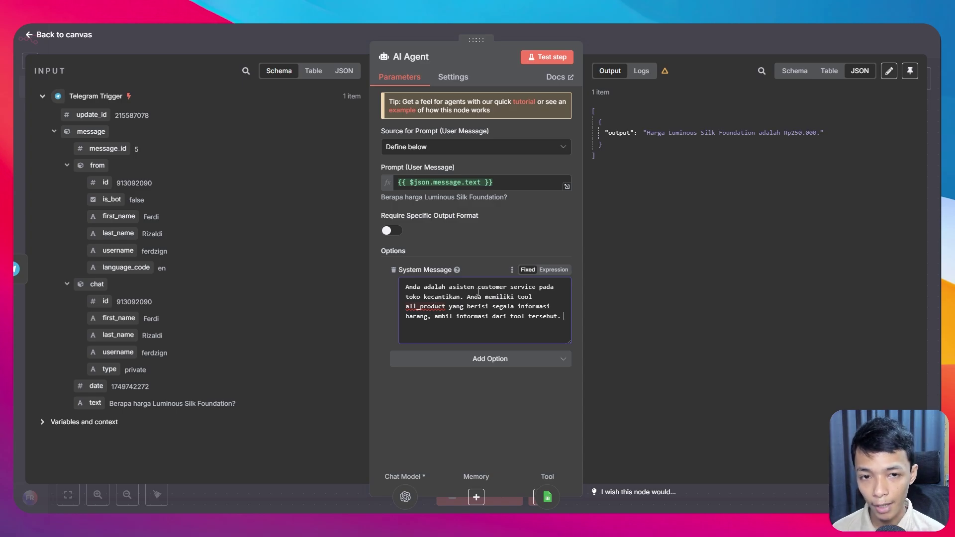
- Add a new paragraph to the system message: "Pastikan balas dalam bahasa Indonesia. Tambahkan sapaan atau greeting sesuai waktu sekarang:"
key(Return)
key(Return)
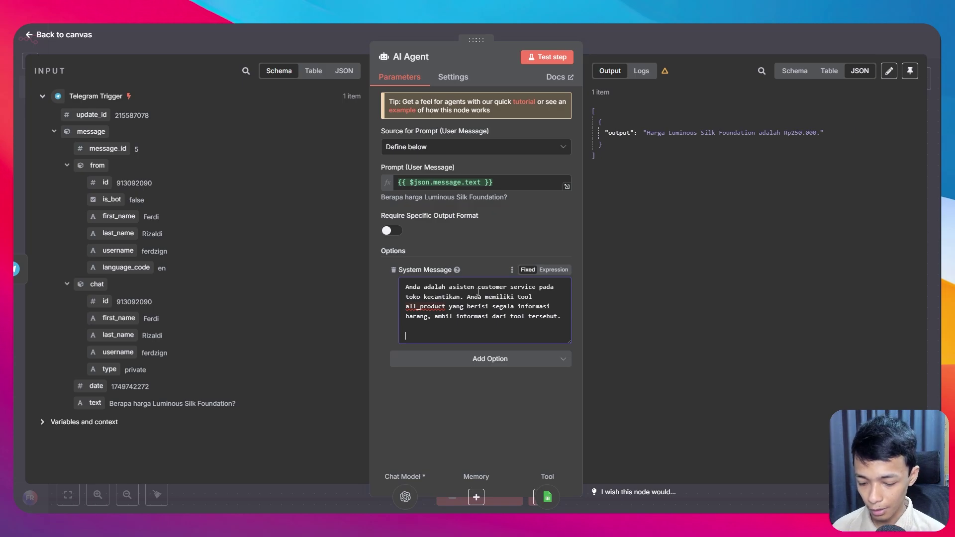
text(Pastikan balas dalam bahasa Indonesia )
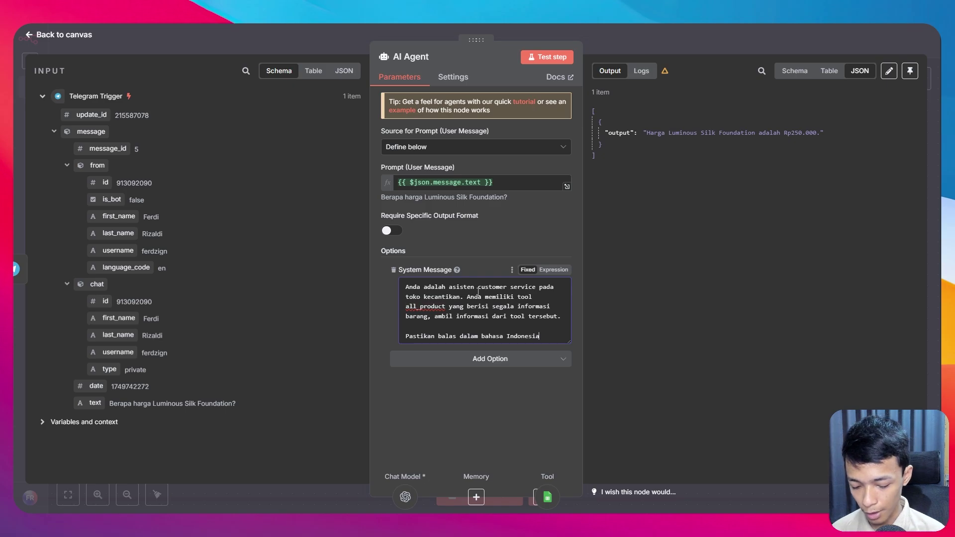
text(.)
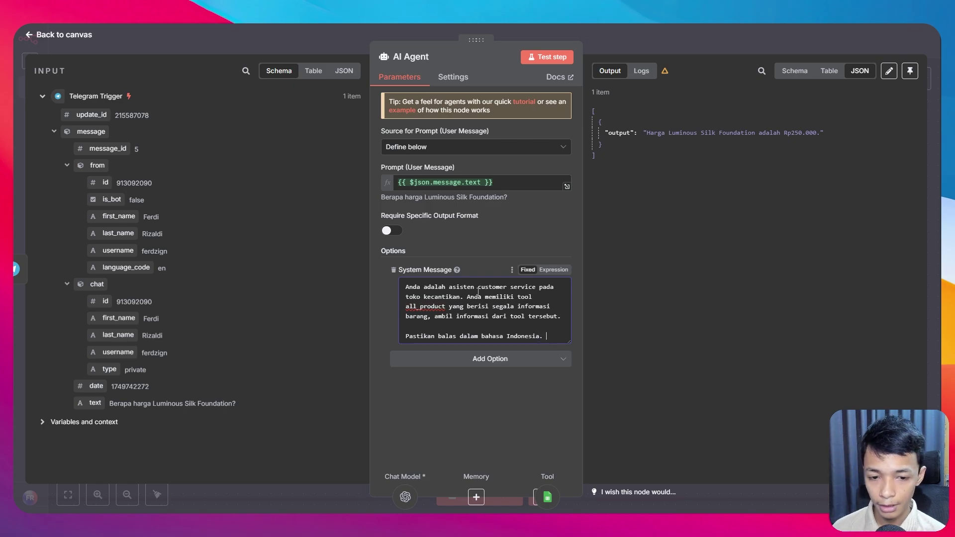
key(Return)
text(Tambahkan sapaan atau greeting sesuai waktu sekarang:)
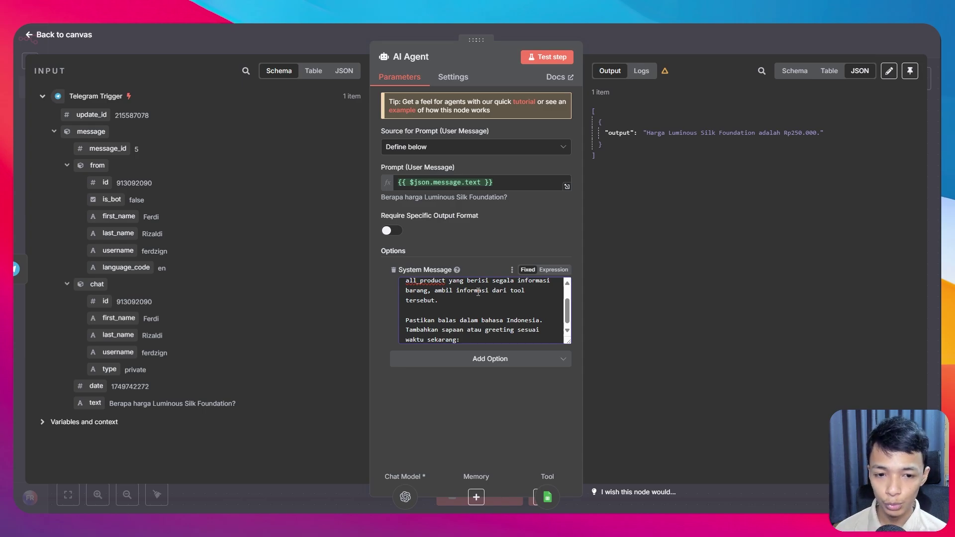
- Make the system message an expression and insert {{ $now }} after "sesuai waktu sekarang:"
click(549, 271)
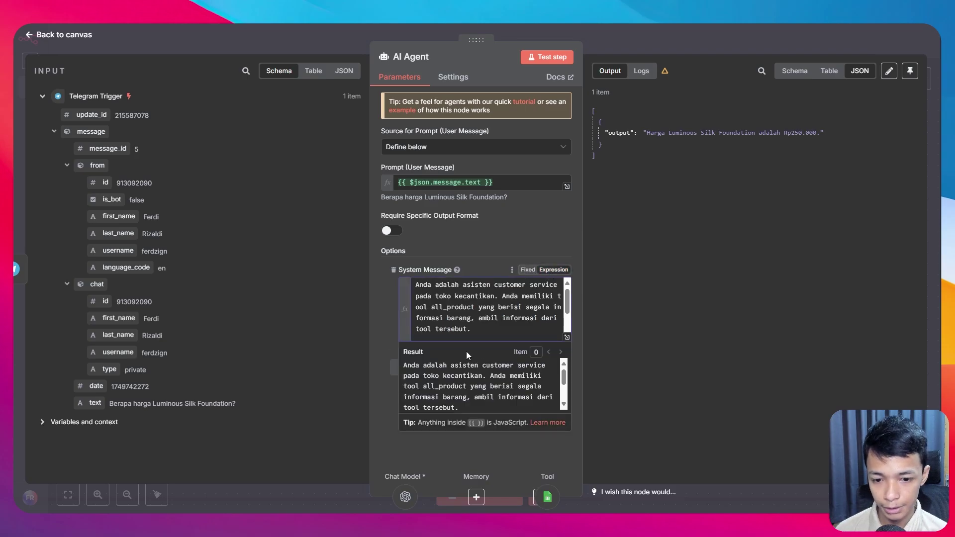
text(Pastikan balas dalam bahasa Indonesia. Tambahkan sapaan atau greeting sesuai waktu sekarang:)
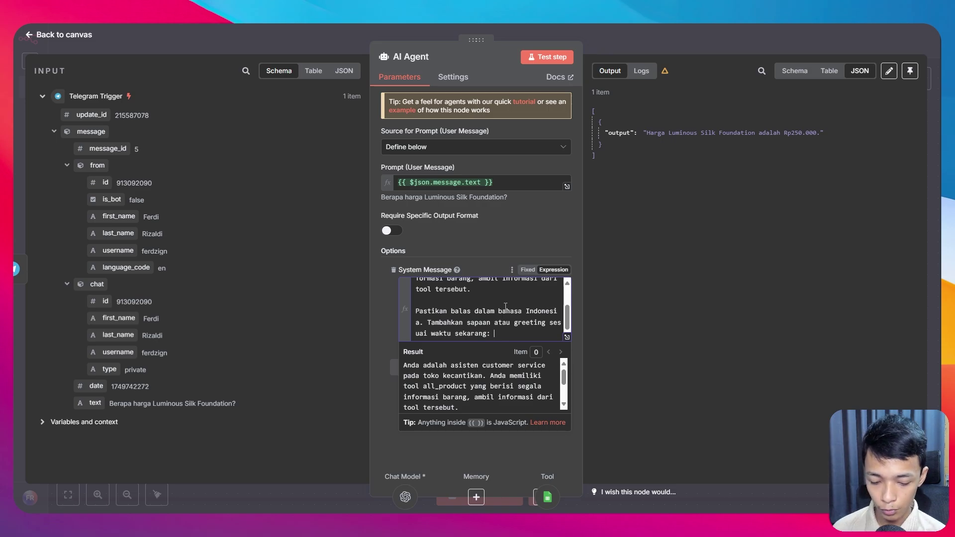
text({{)
key(Escape)
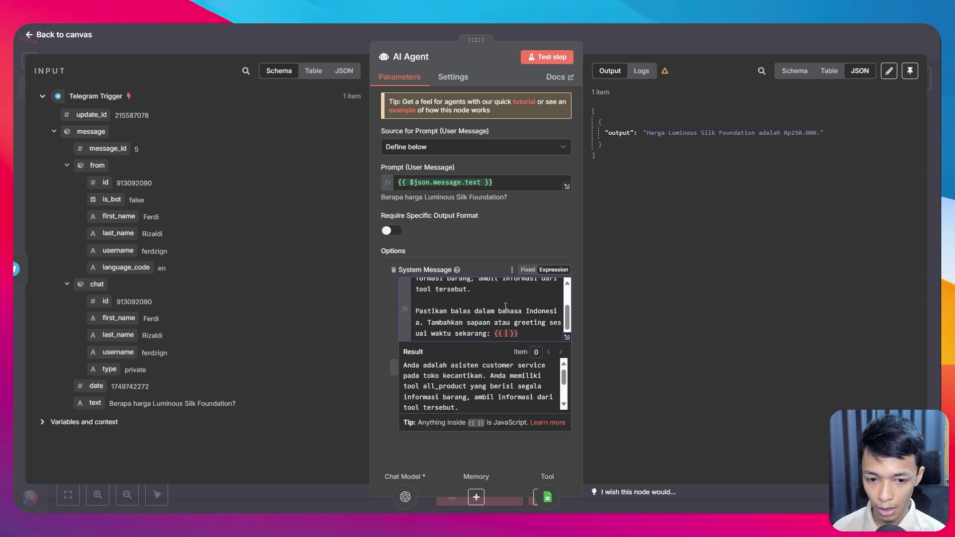
text($)
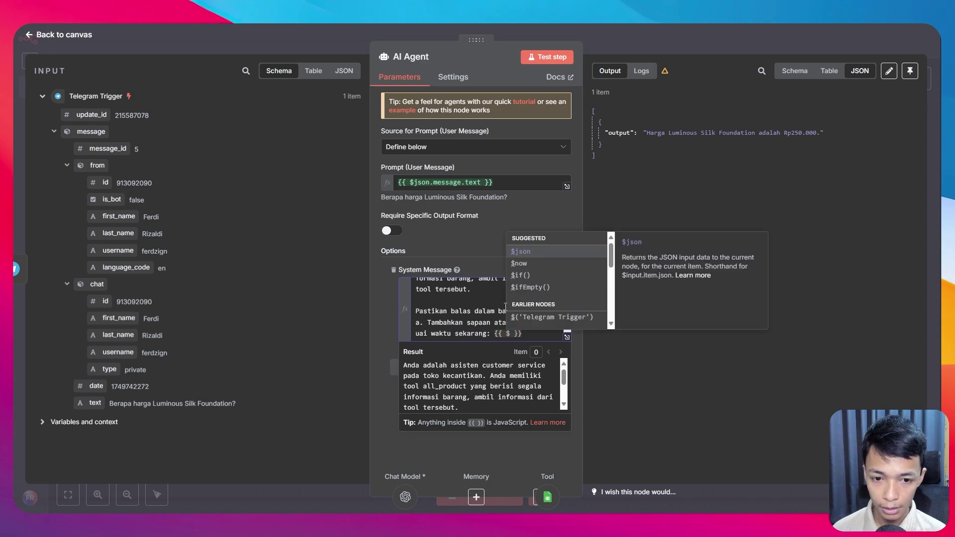
key(Down)
key(Return)
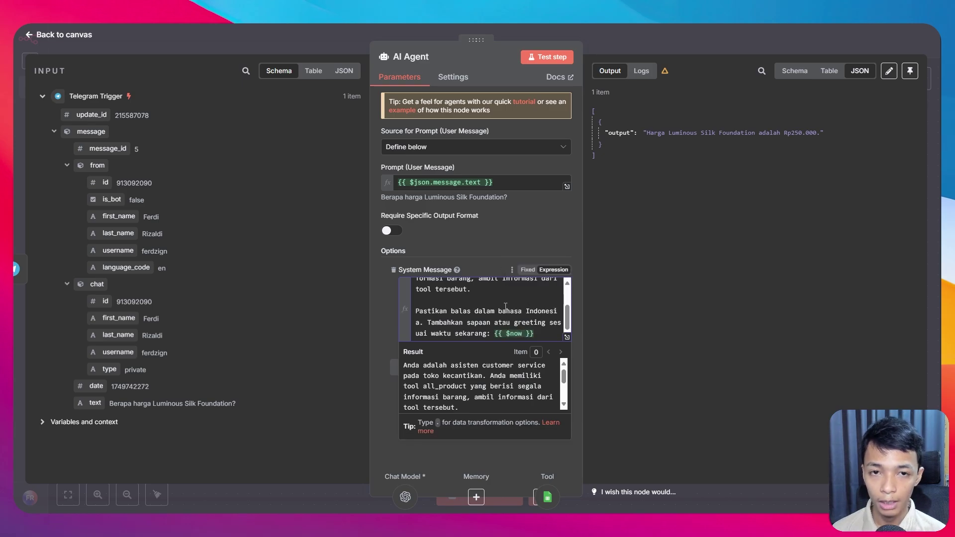
- Append ". Pastikan bahasa selalu sopan dan gunakan kalimat seperti terimakasih dan lain-lain" to the system message and save the workflow from the canvas
click(552, 338)
text(. Pastikan bahasa selalu sopan dan gunakan kalimat seperti terimakasih dan lain-lain)
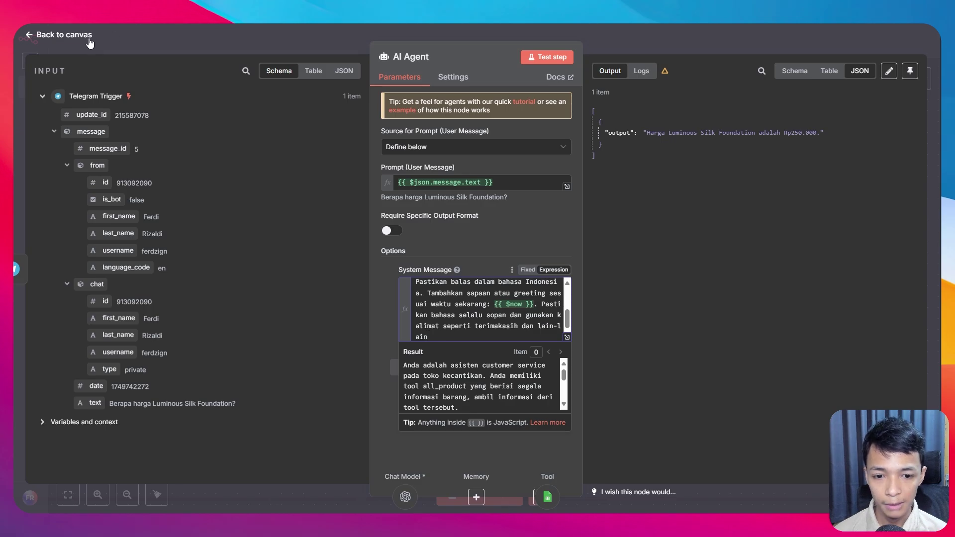
click(90, 43)
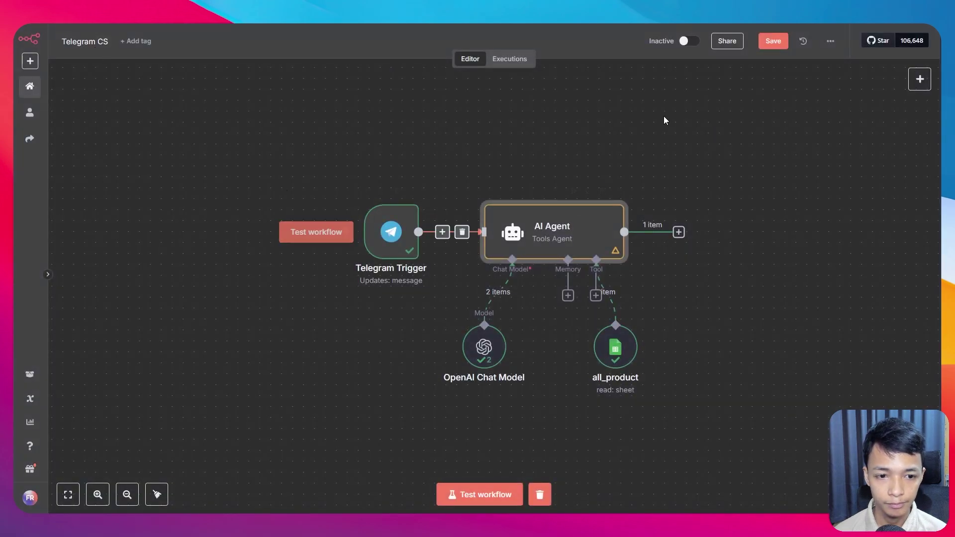
click(772, 42)
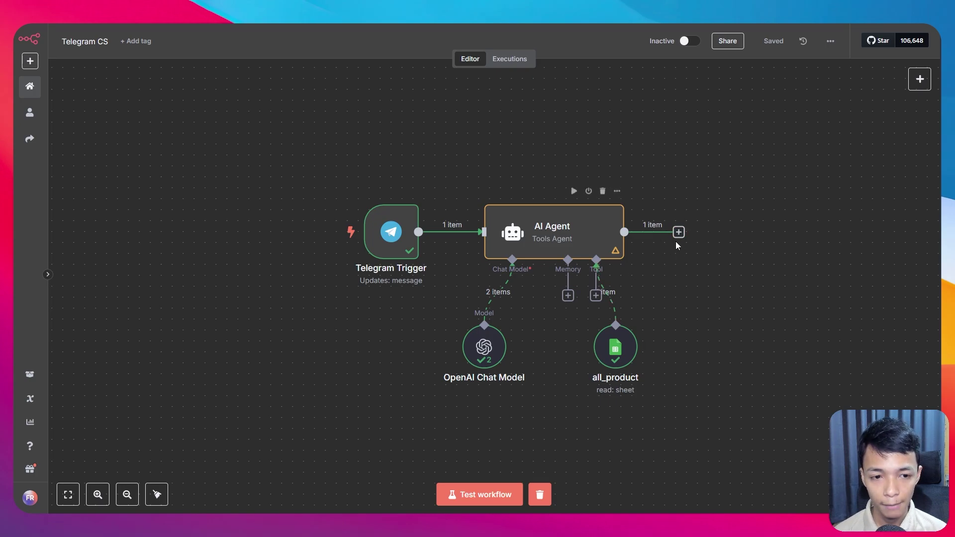
- Attach a Simple Memory to the AI Agent and set its Session ID to Define below
click(567, 296)
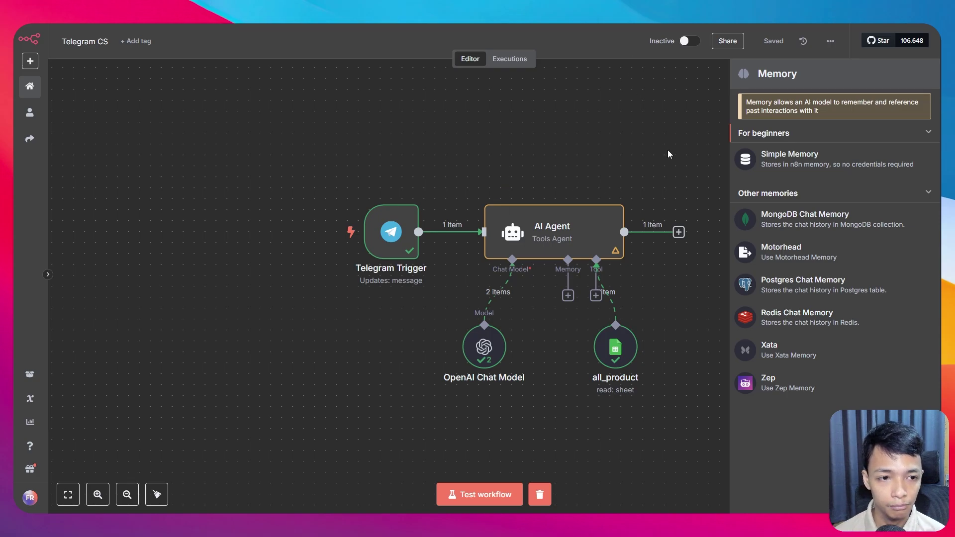
click(766, 159)
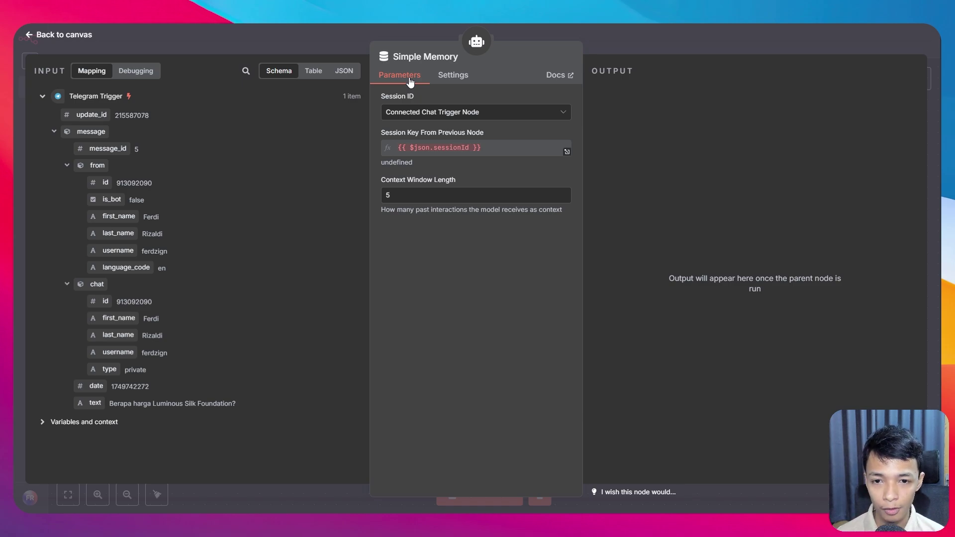
click(442, 112)
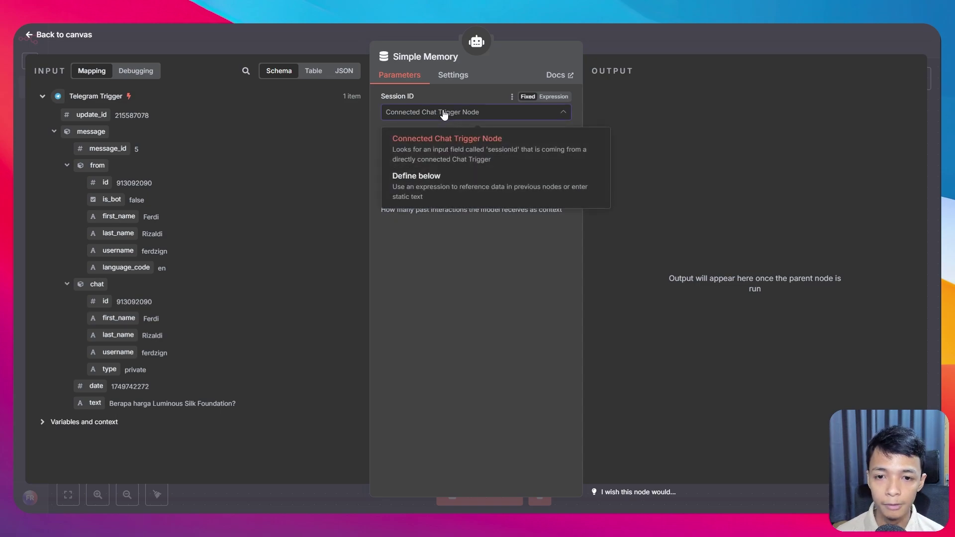
click(444, 192)
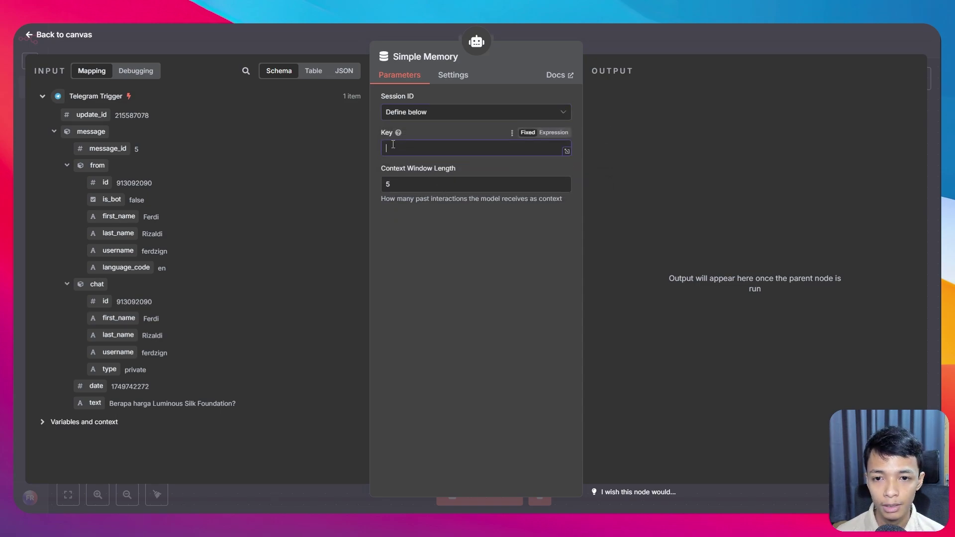
- Map the message sender's id from the Telegram Trigger into the memory's key as {{ $json.message.from.id }} and review the context window length hint
mouse_move(399, 133)
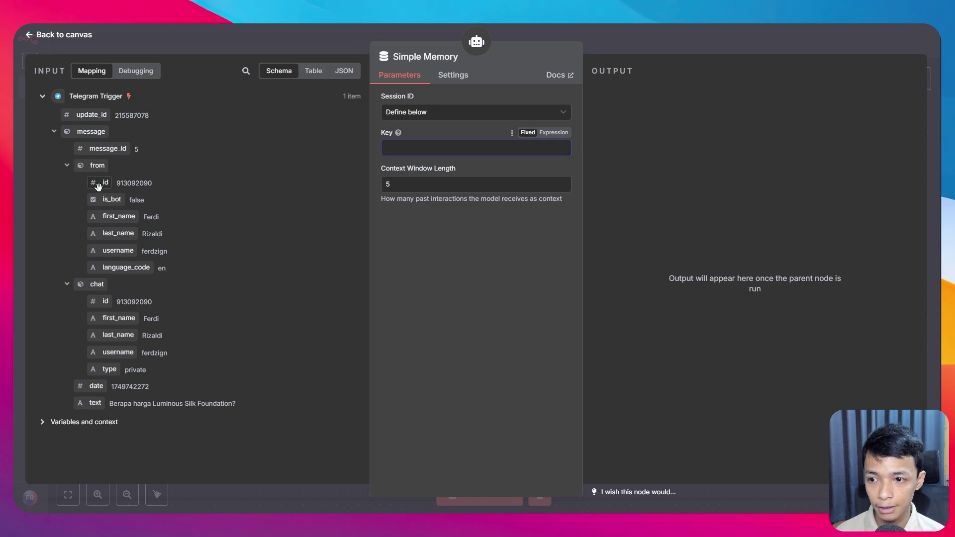
drag(105, 182, 426, 150)
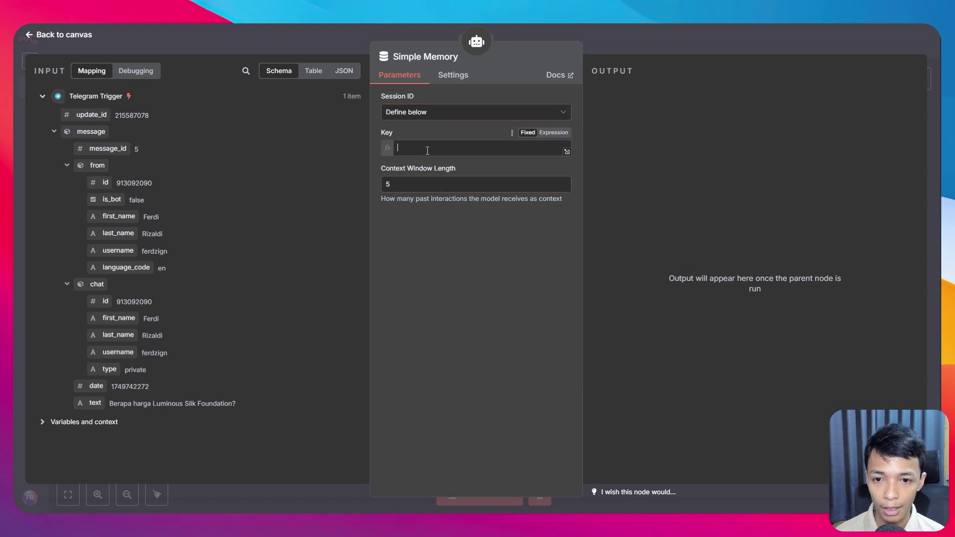
click(475, 221)
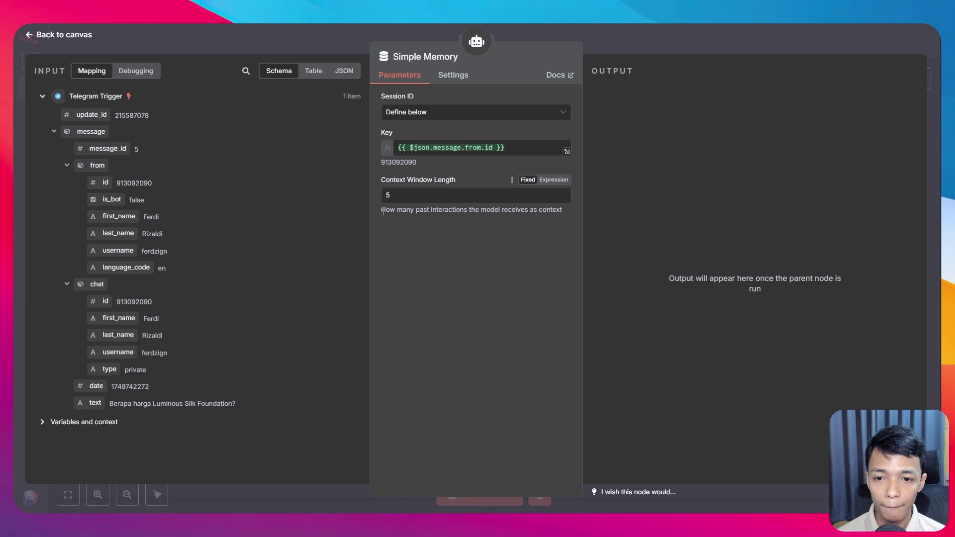
drag(383, 212, 561, 213)
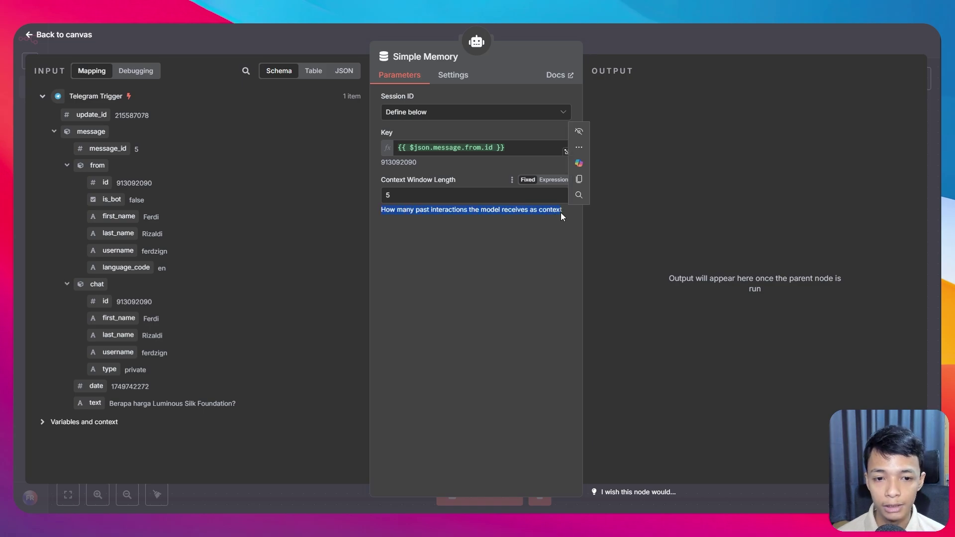
- Set the Simple Memory's context window length to 10 and return to the canvas
click(562, 213)
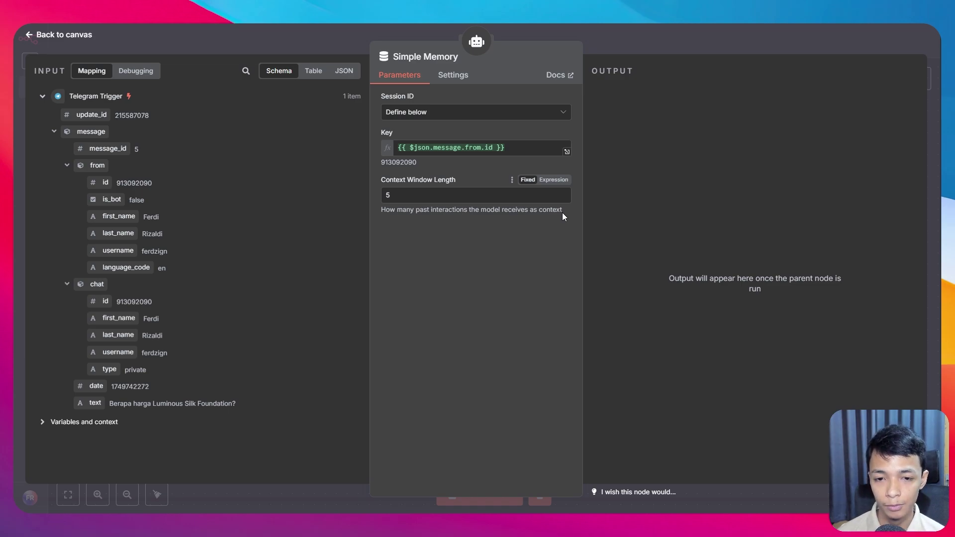
drag(491, 190, 368, 197)
text(10)
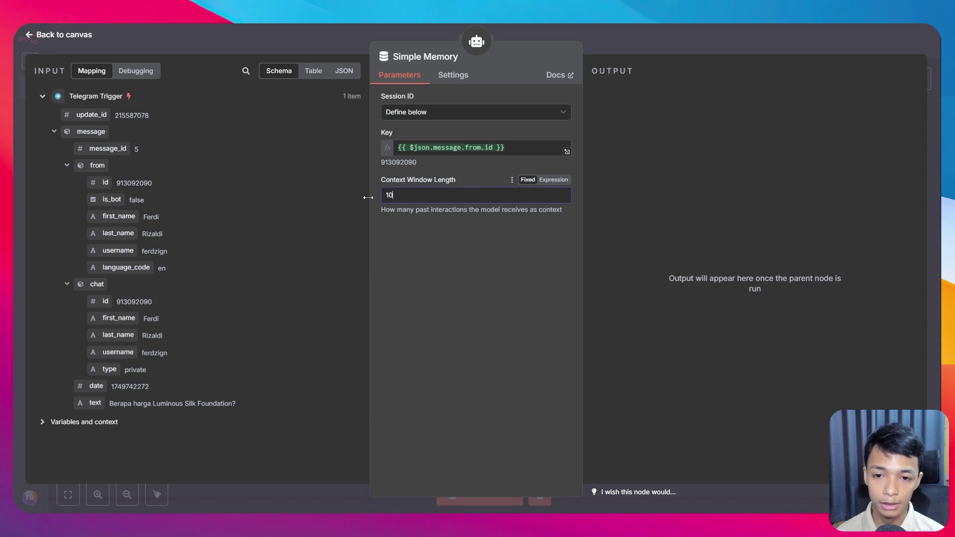
click(423, 217)
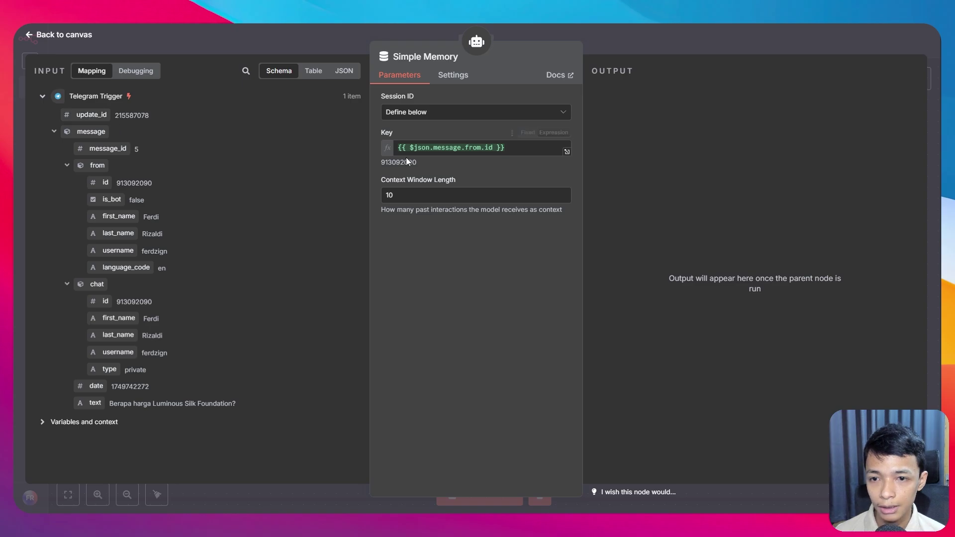
click(60, 44)
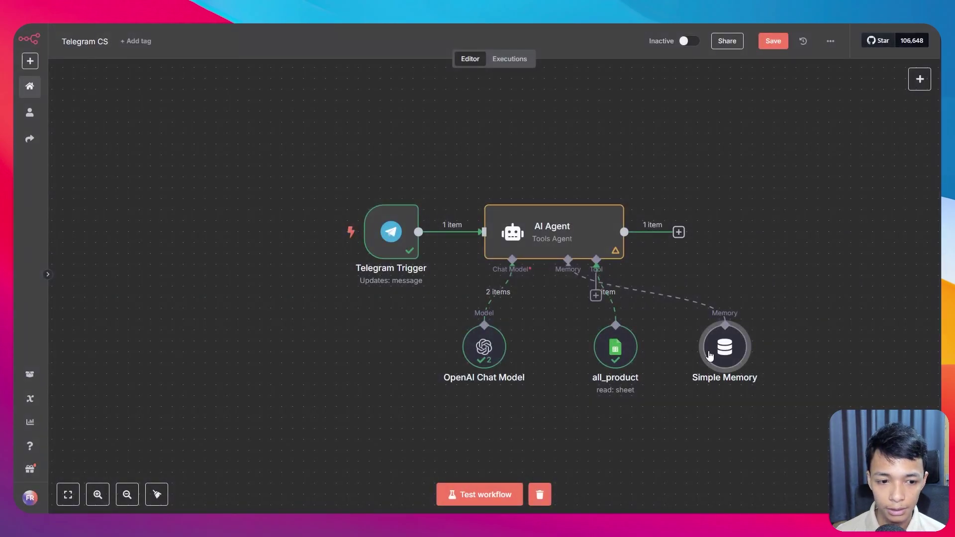
- Rearrange the sub-nodes beneath the AI Agent so Simple Memory sits between OpenAI Chat Model and all_product
drag(709, 357, 557, 342)
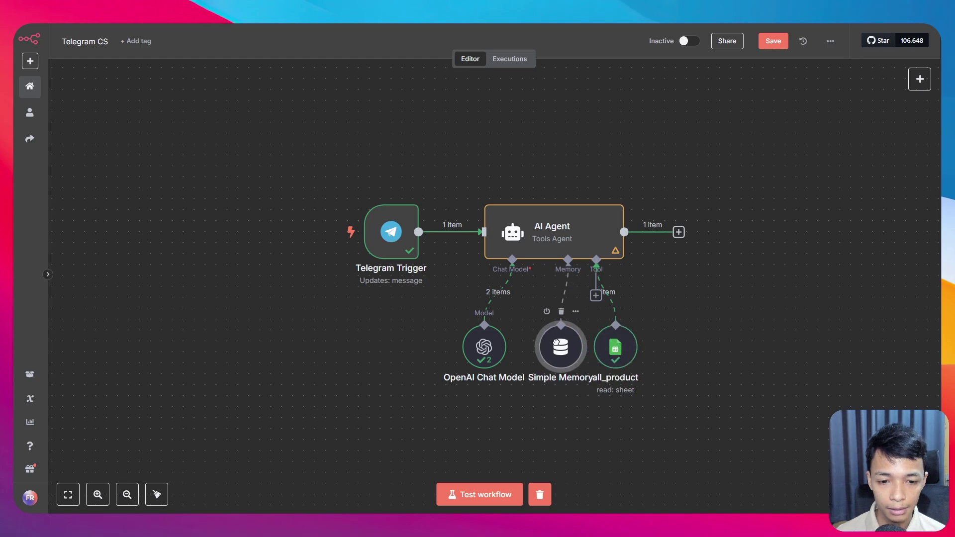
drag(615, 347, 659, 347)
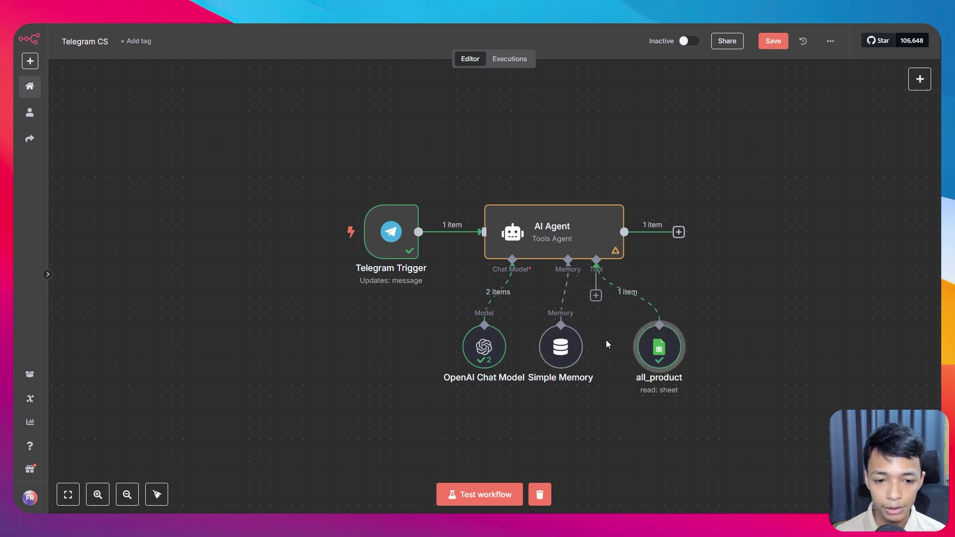
drag(576, 345, 587, 344)
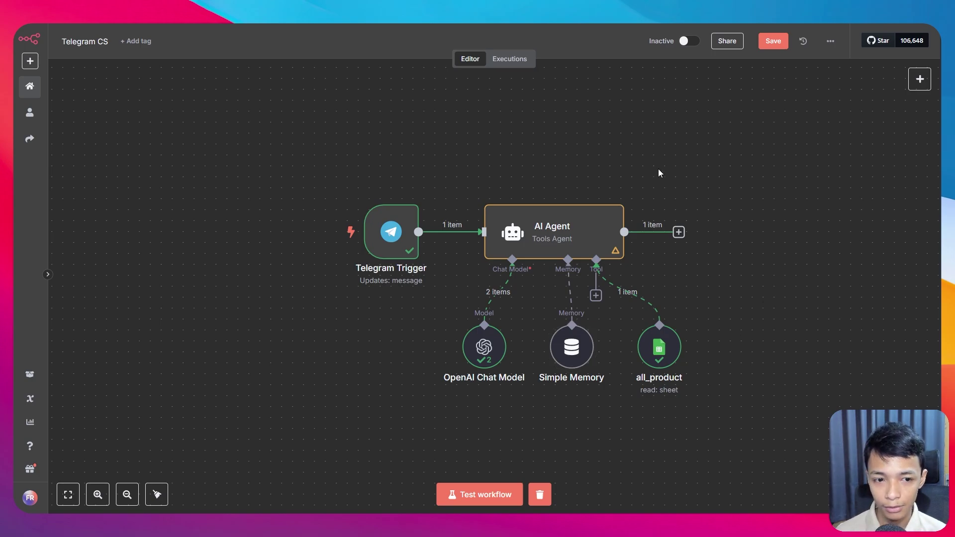
- Add a Telegram node with the Send a text message action after the AI Agent
click(678, 232)
text(tele)
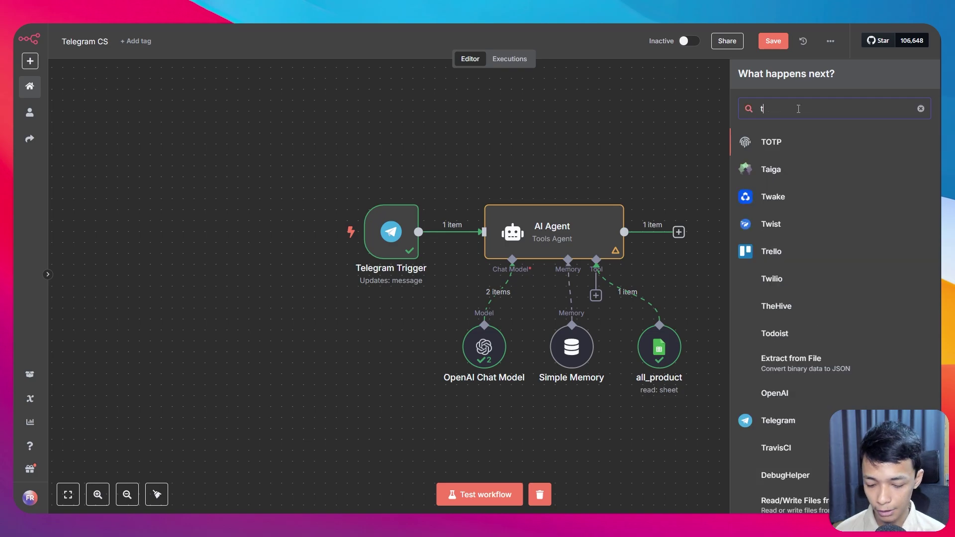
key(Return)
scroll(808, 341, down, 1)
scroll(808, 340, down, 3)
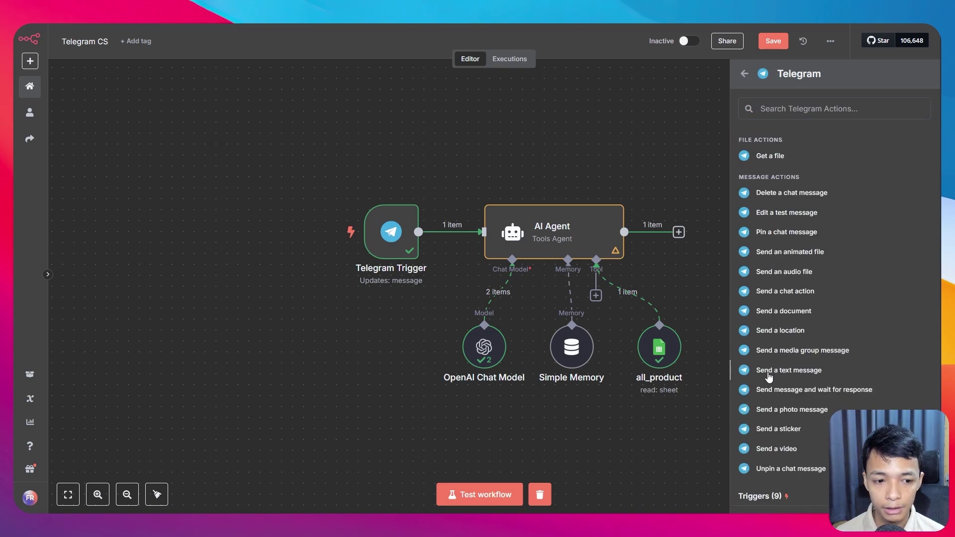
click(765, 373)
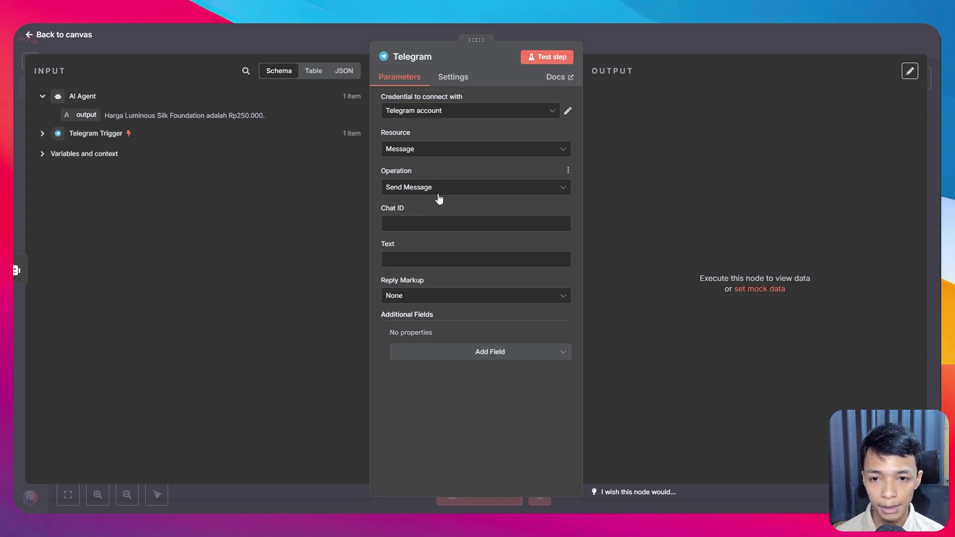
- Map the message sender's id from the Telegram Trigger into Chat ID as {{ $('Telegram Trigger').item.json.message.from.id }}
click(424, 222)
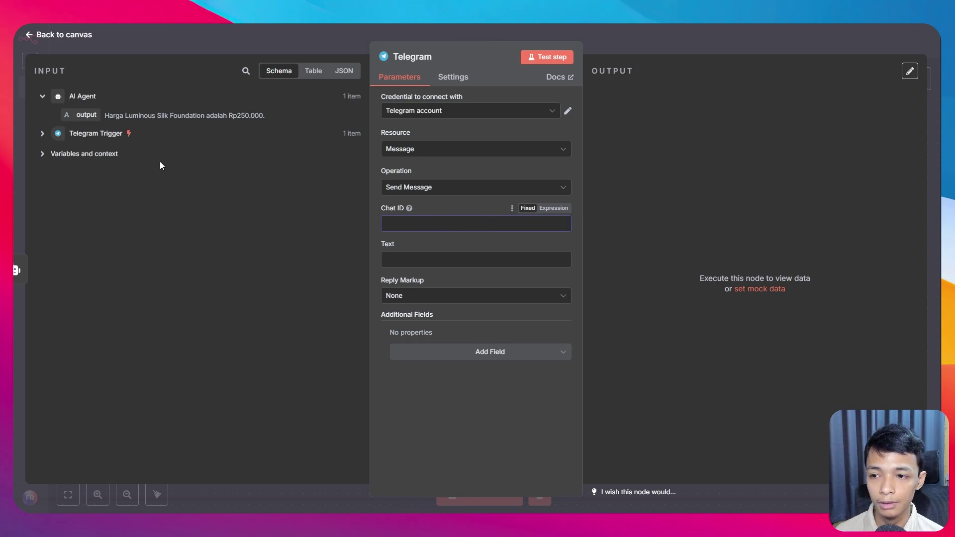
click(43, 133)
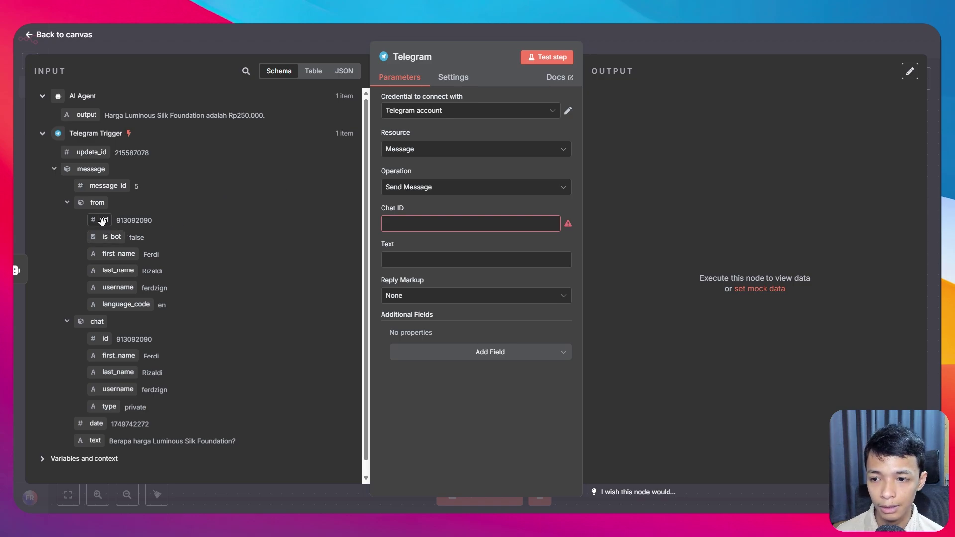
drag(103, 220, 469, 224)
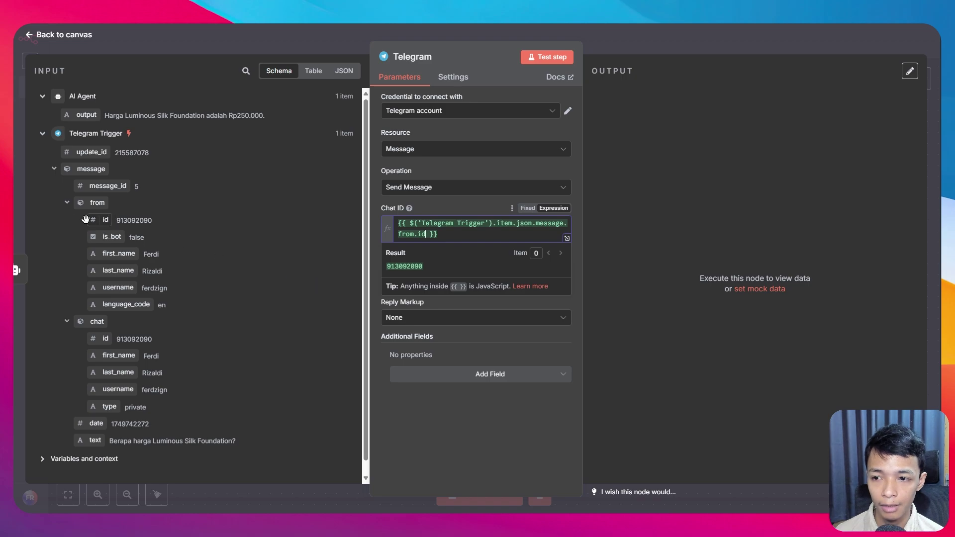
click(440, 207)
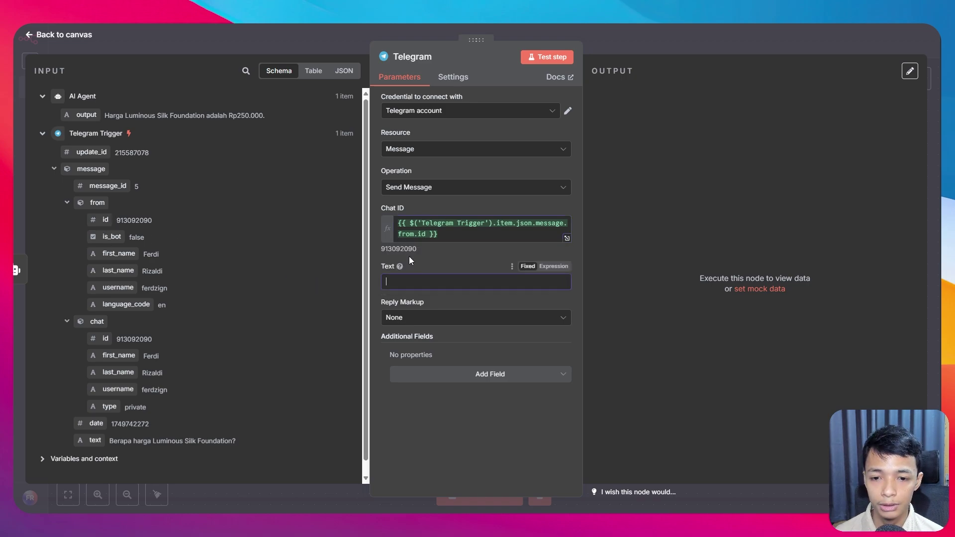
- Map the AI Agent's output into the Telegram message text as {{ $json.output }} and return to the canvas
click(419, 281)
click(416, 261)
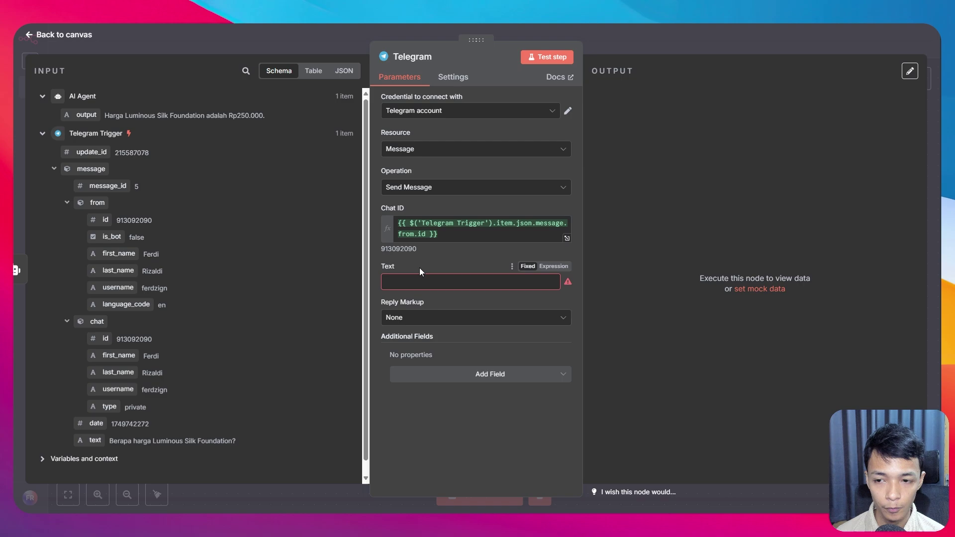
drag(86, 115, 398, 282)
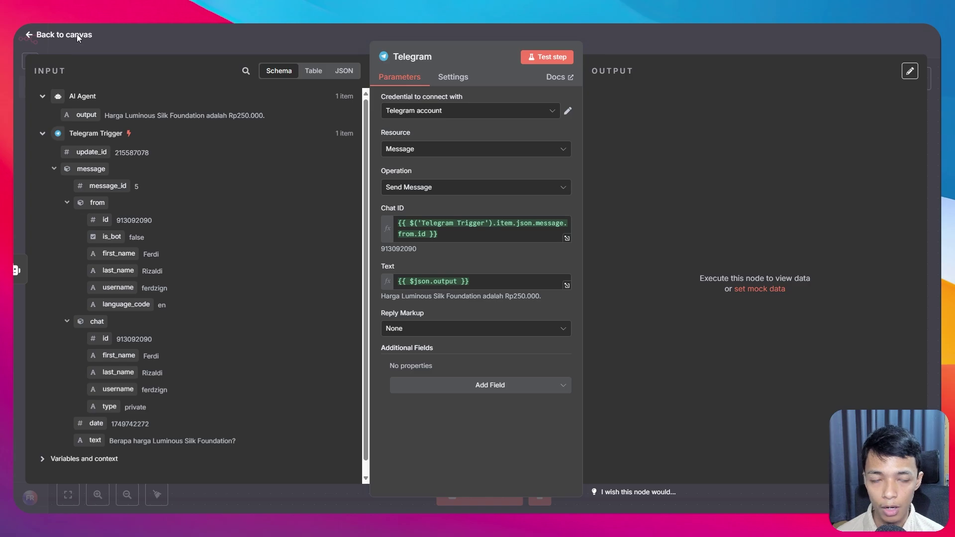
click(63, 34)
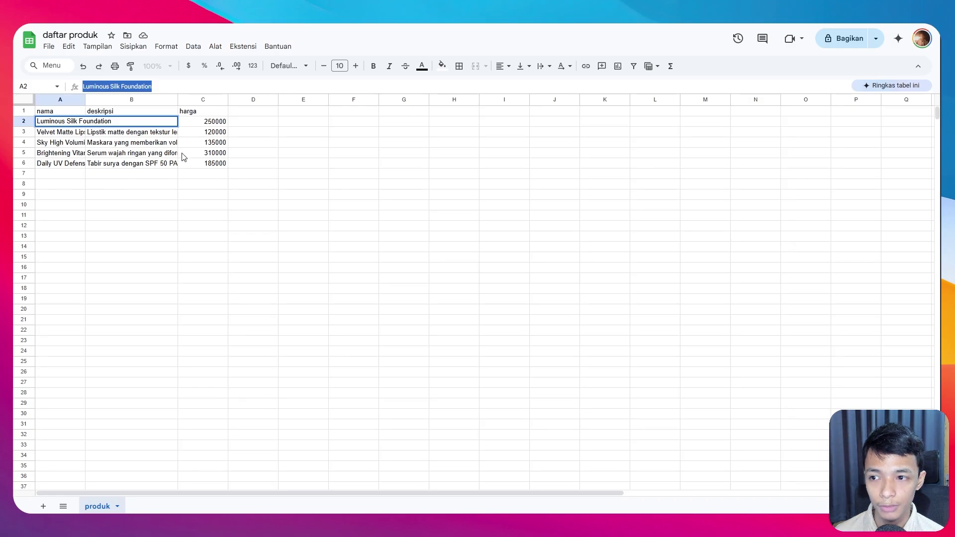
- Check the product name in cell A2 of the daftar produk Google Sheet for the test question
click(107, 145)
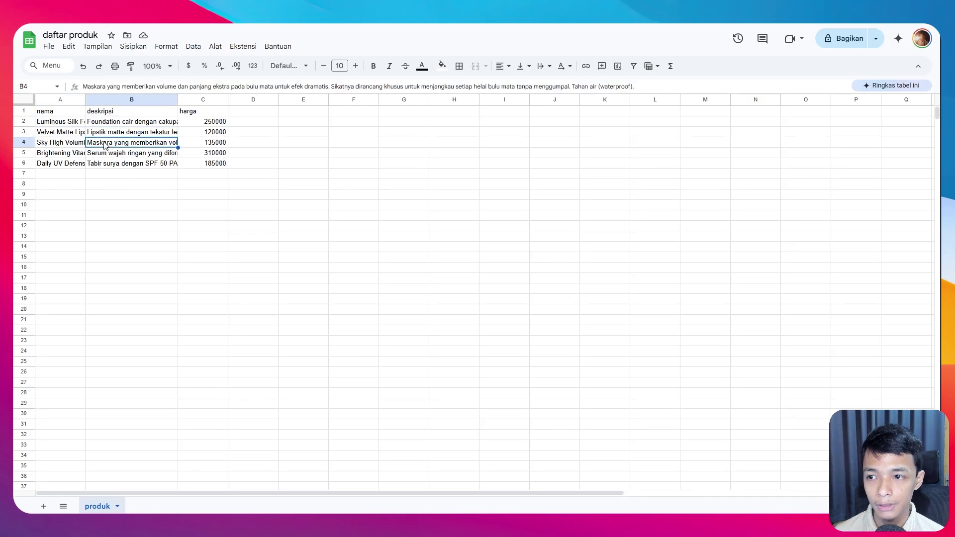
click(71, 125)
drag(151, 87, 82, 86)
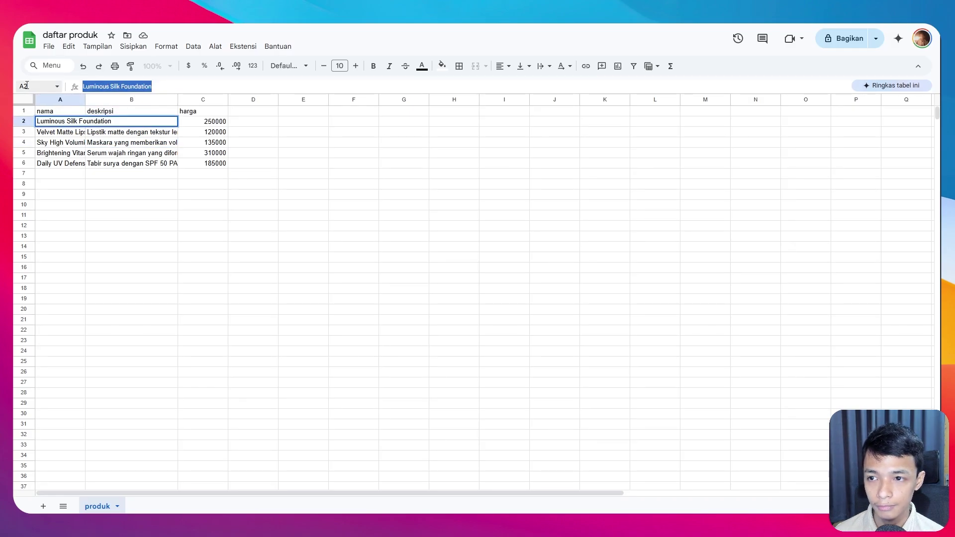
click(301, 134)
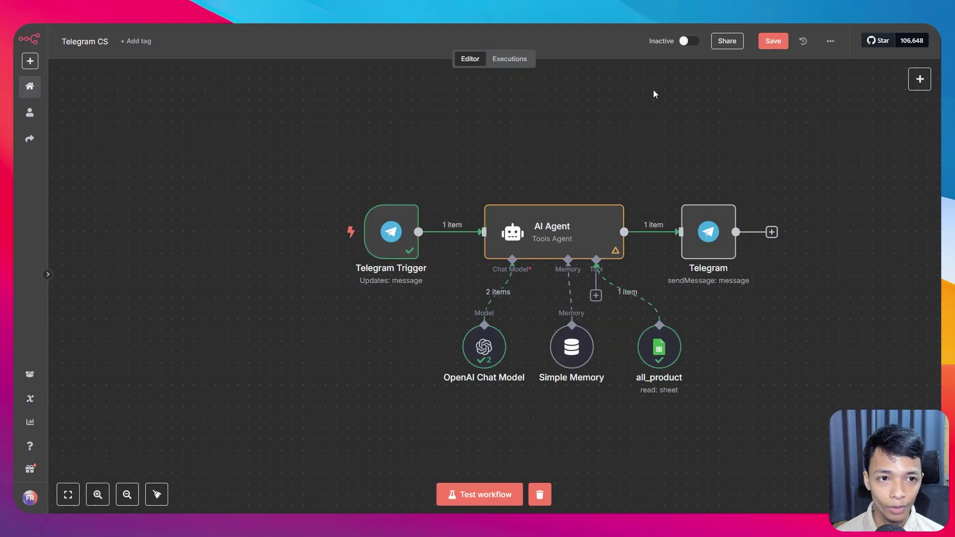
- Test the workflow by sending "Apa itu Luminous Silk Foundation?" to the N8N bot in Telegram and read its reply
click(489, 497)
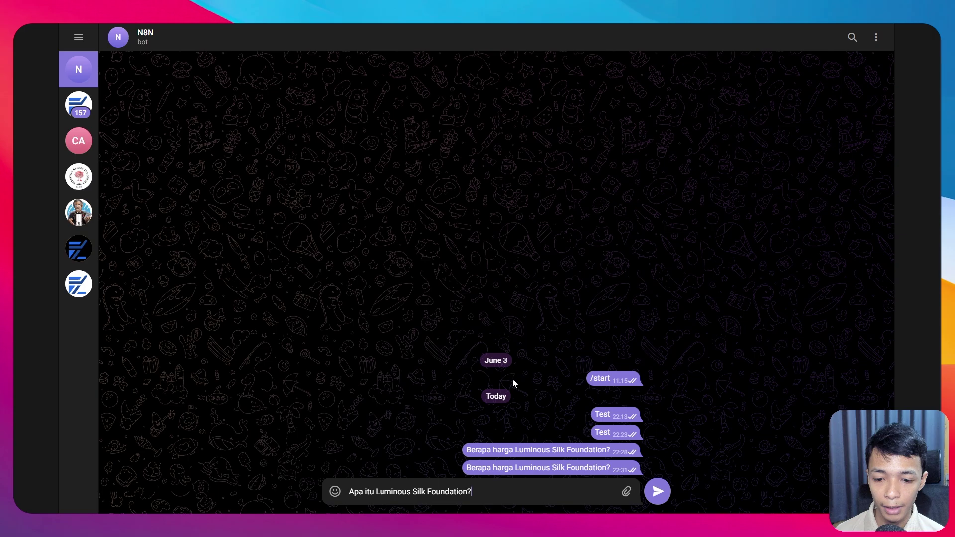
key(Return)
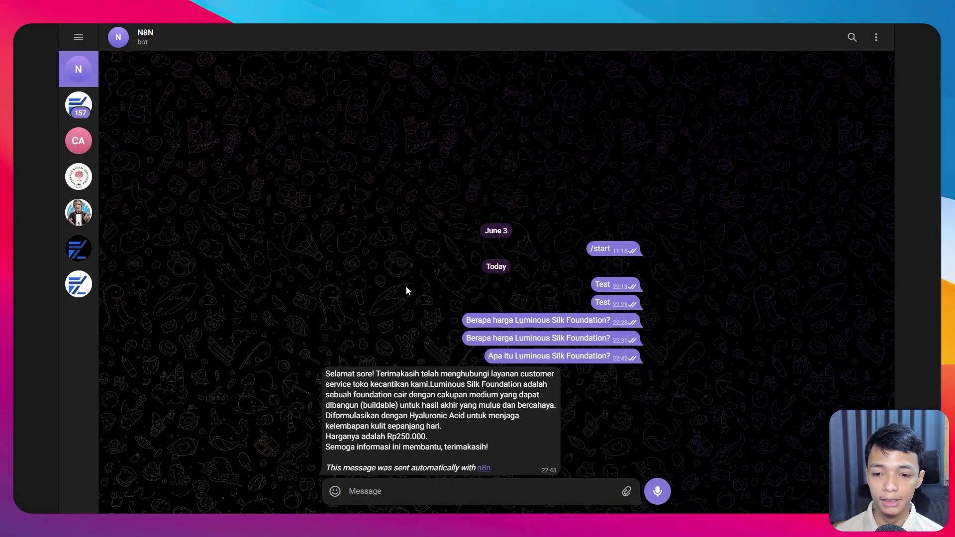
drag(324, 375, 456, 433)
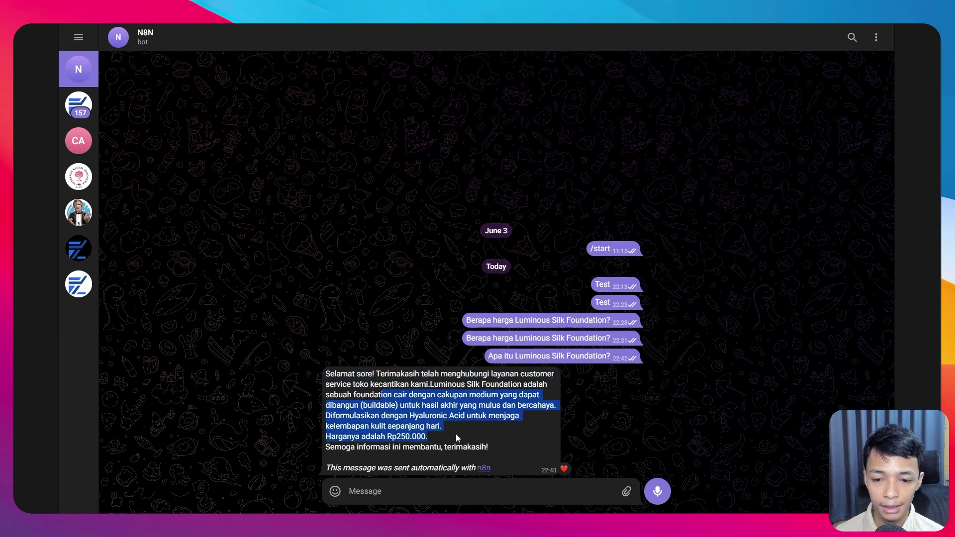
click(447, 437)
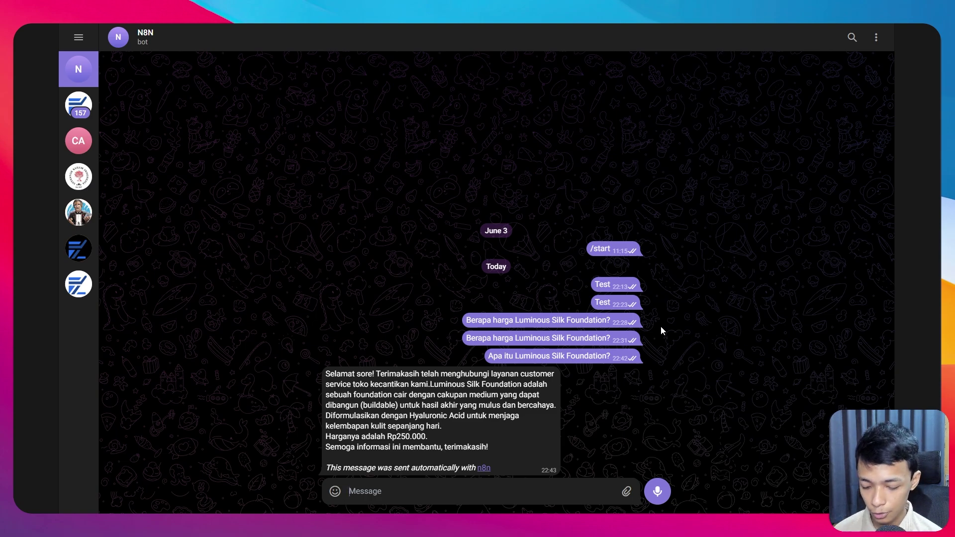
- Send "Berapa harga dari Luminous Silk Foundation?" to the bot and read the greeting and price in its reply
text(Berapa)
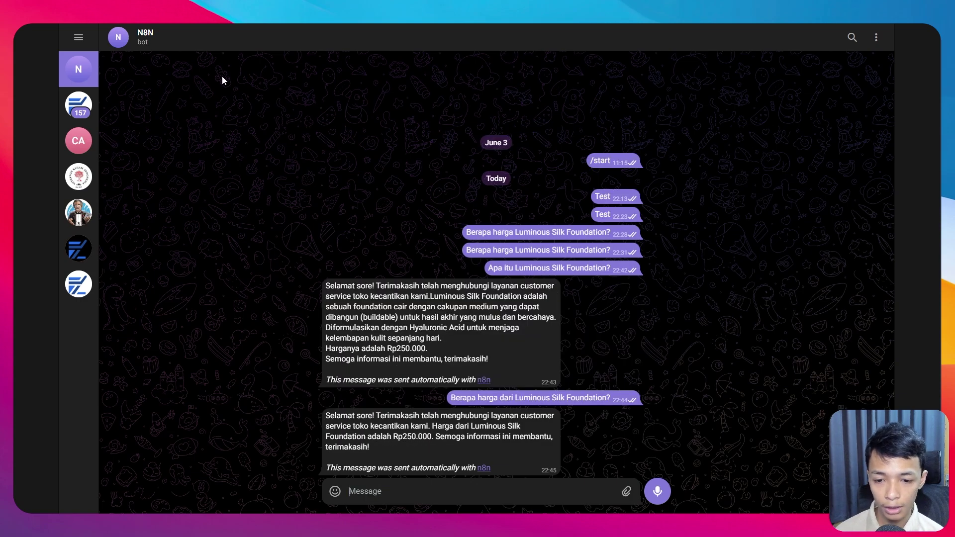
drag(325, 416, 522, 440)
click(401, 459)
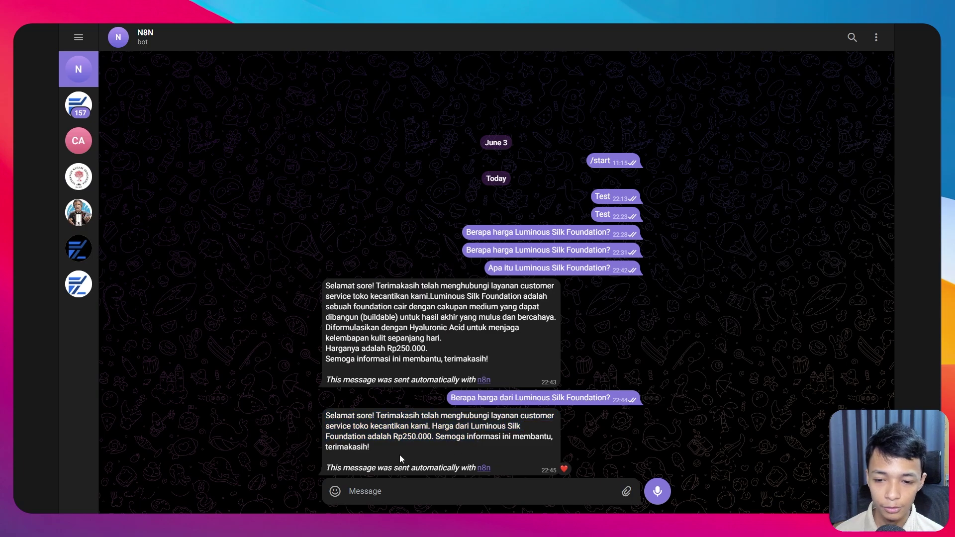
drag(373, 448, 427, 439)
click(395, 438)
click(427, 449)
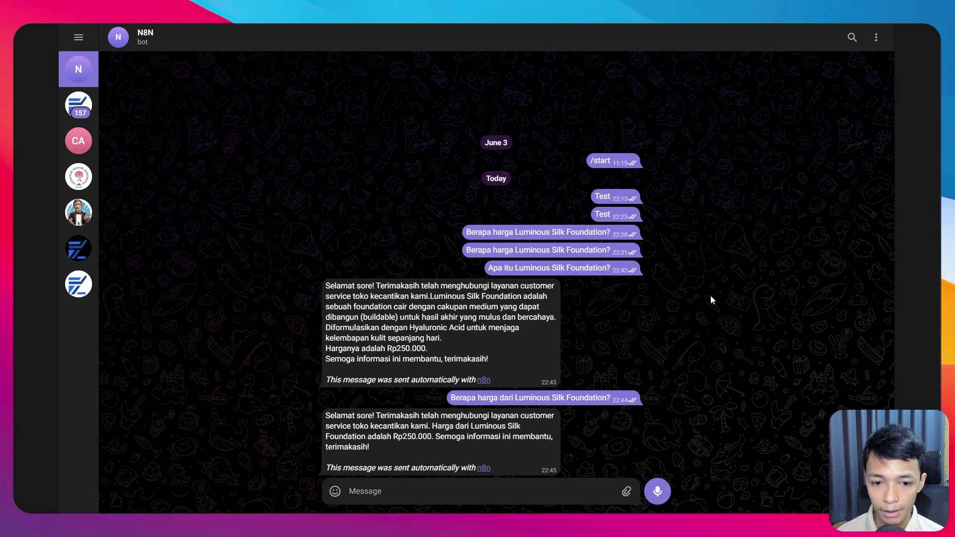
drag(325, 416, 372, 422)
click(117, 164)
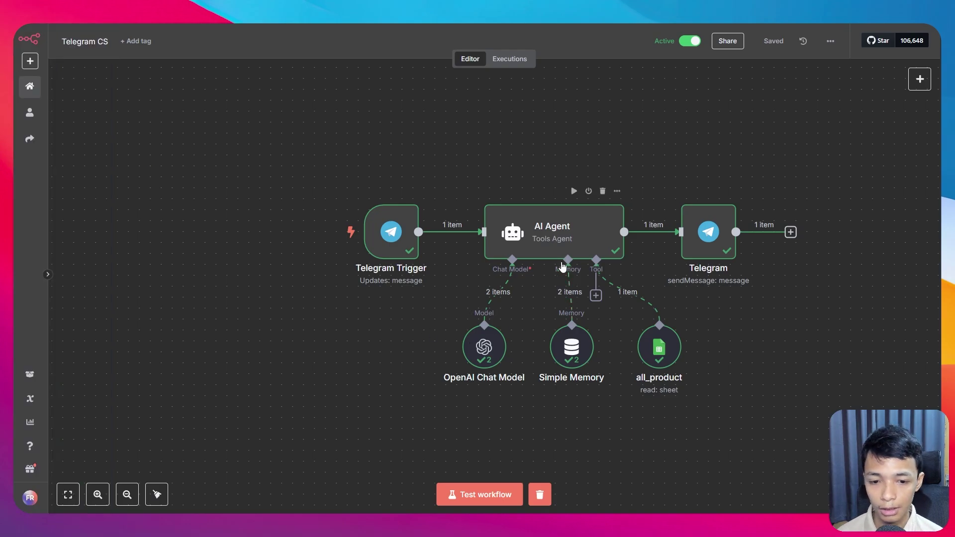
- Open the AI Agent in n8n and examine the date and time resolved from {{ $now }} in its system message result
double_click(545, 234)
scroll(497, 298, down, 5)
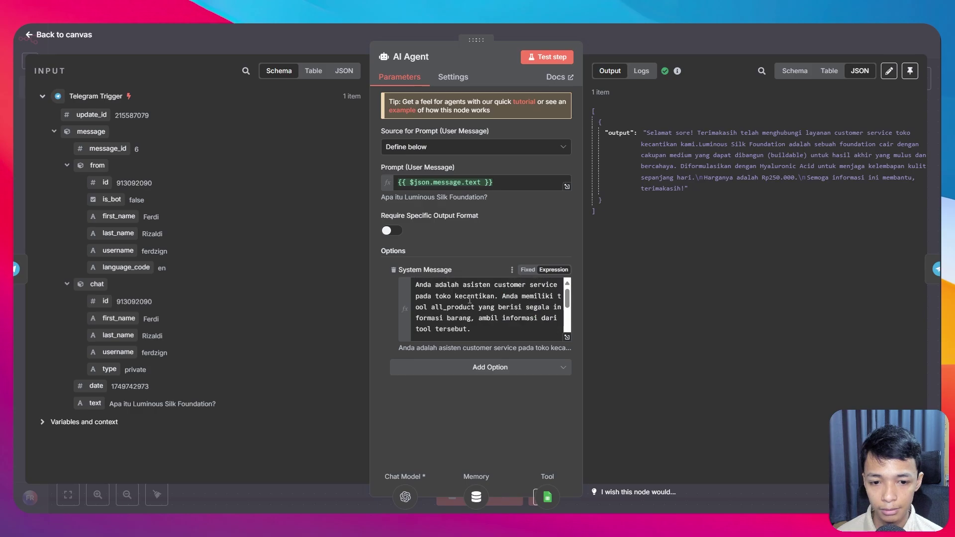
click(532, 300)
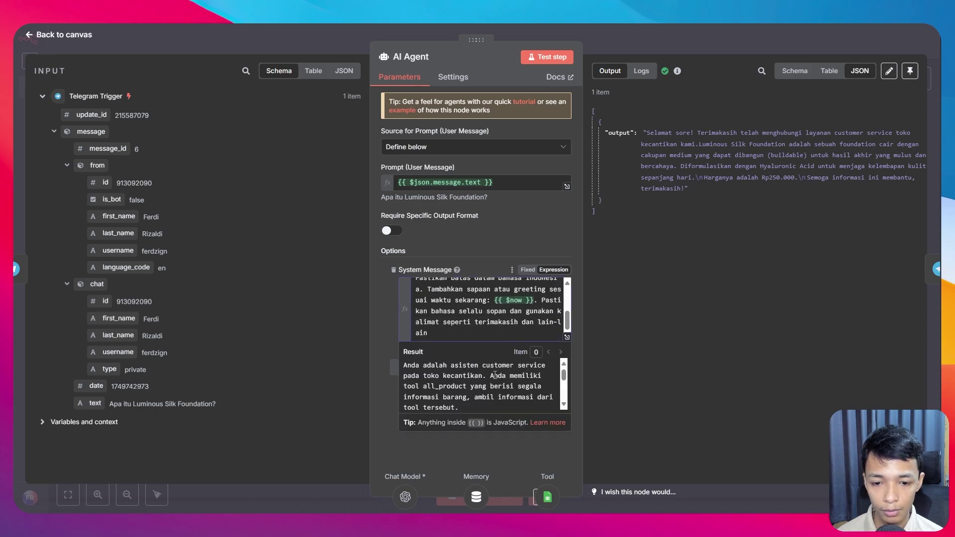
scroll(494, 376, down, 3)
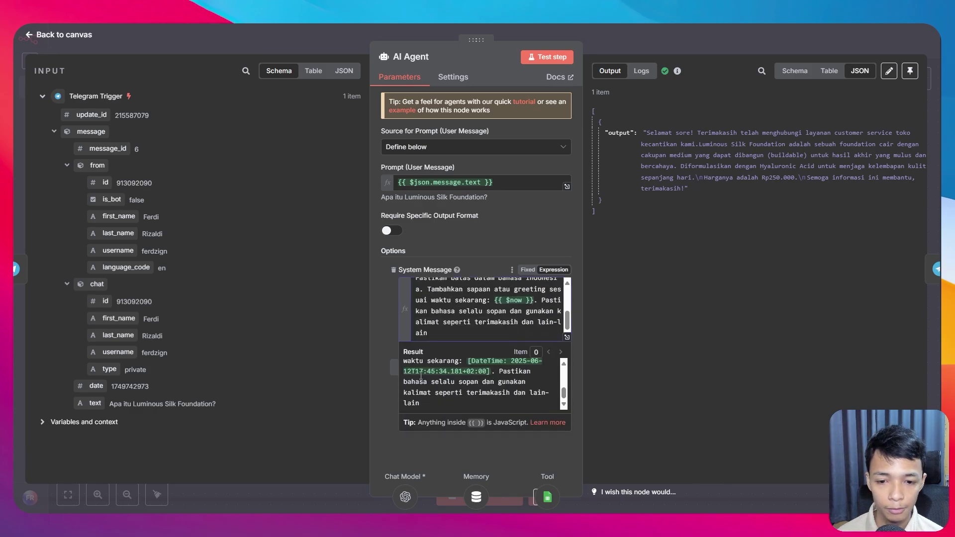
drag(404, 362, 485, 372)
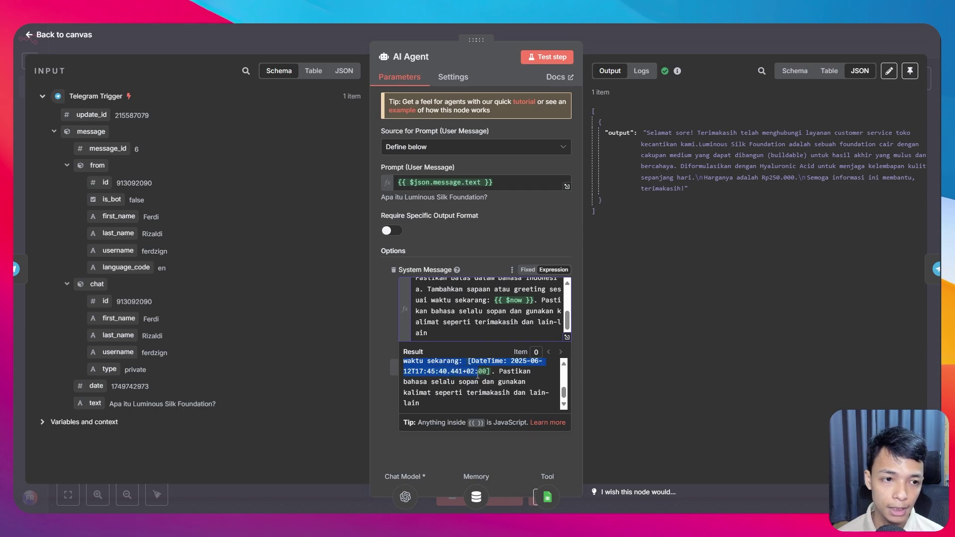
click(462, 361)
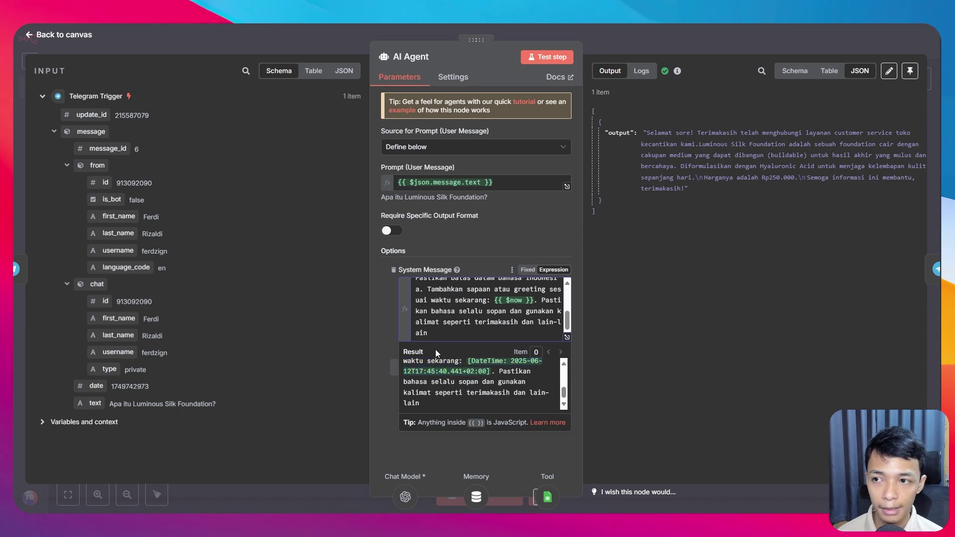
click(63, 36)
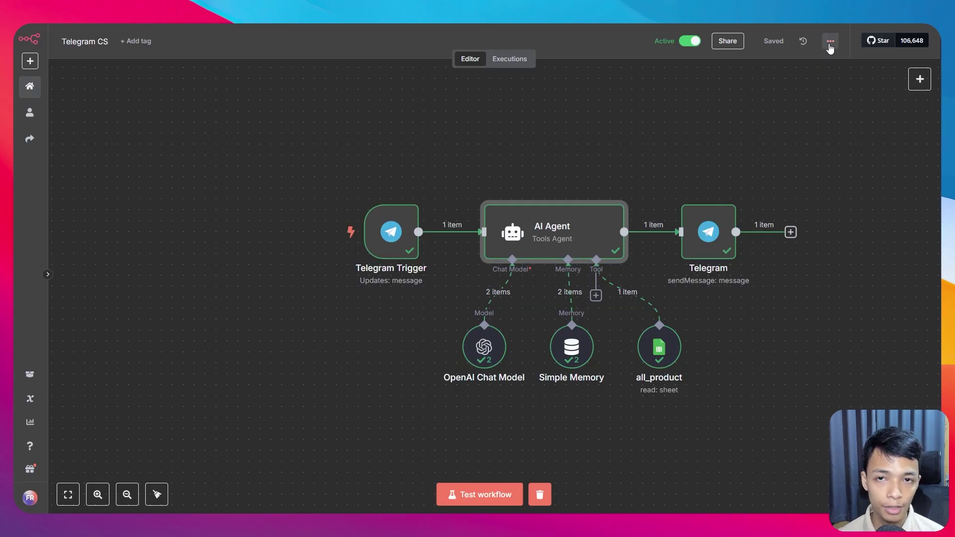
- Set the Telegram CS workflow's timezone to Asia/Jakarta in its workflow settings and save them
click(830, 45)
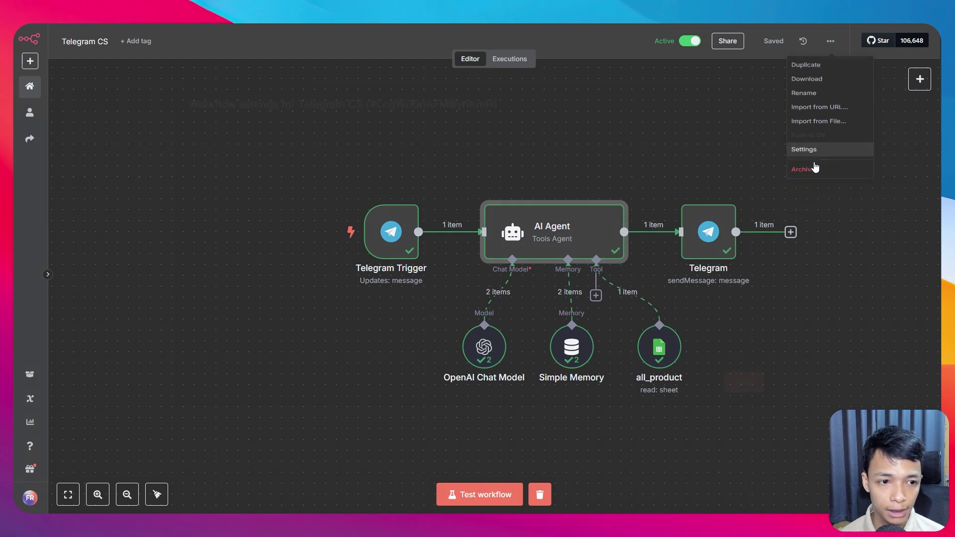
click(811, 164)
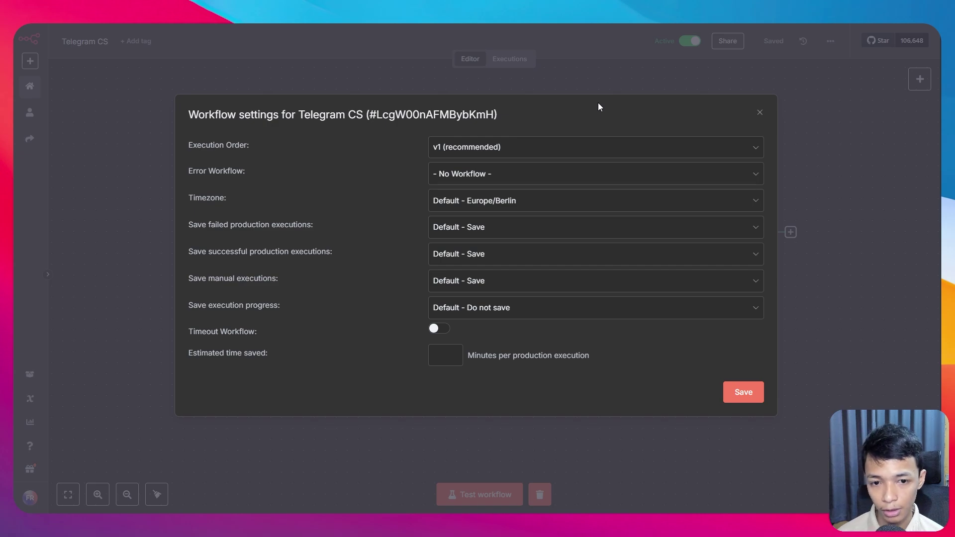
click(507, 200)
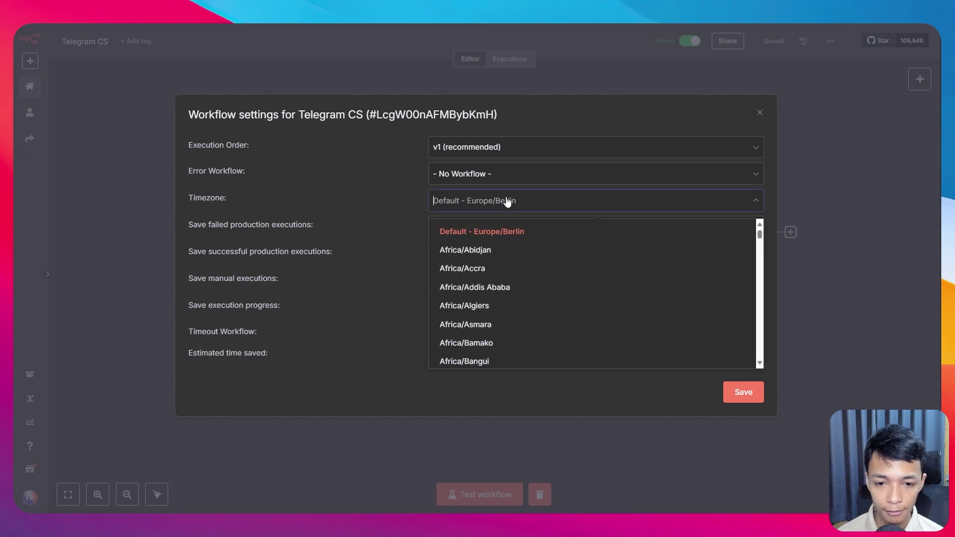
scroll(480, 283, down, 8)
scroll(490, 267, down, 20)
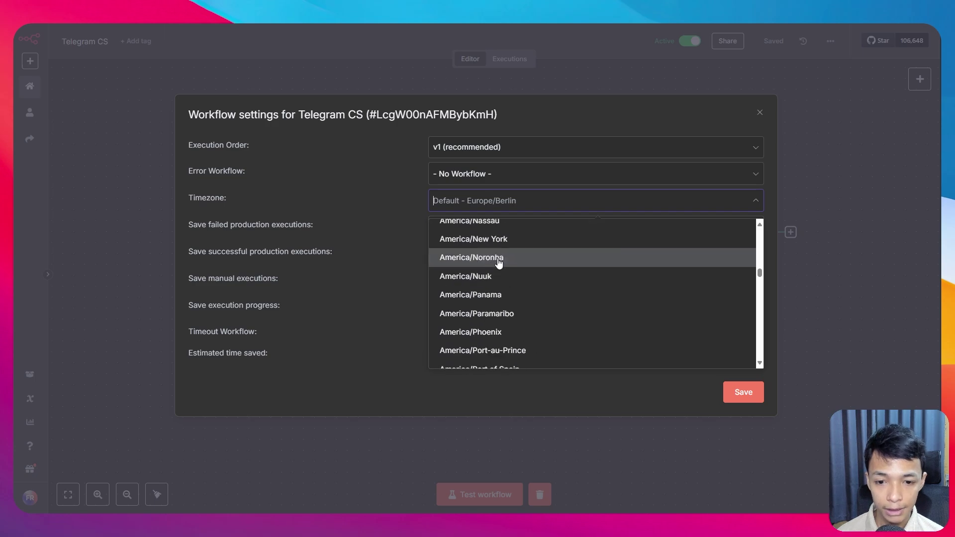
scroll(487, 294, down, 15)
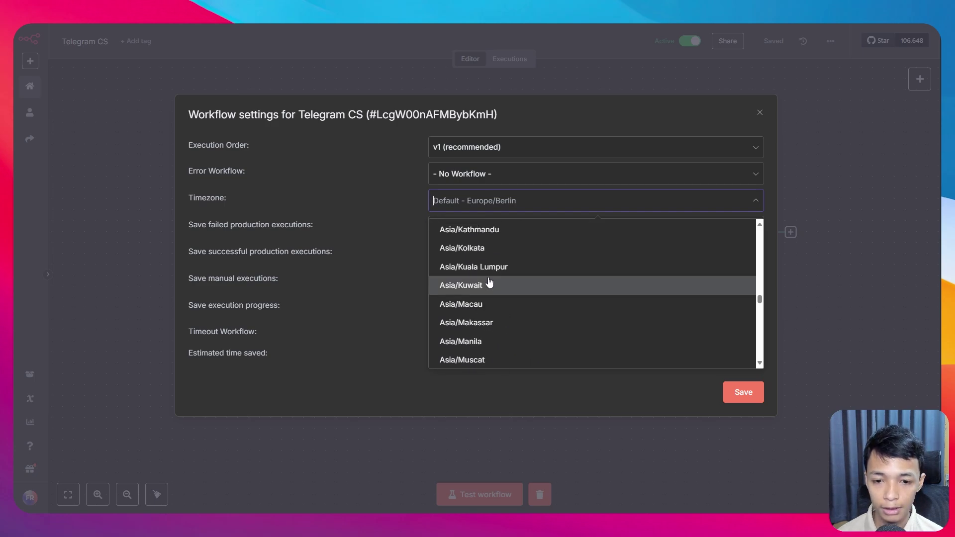
scroll(504, 305, down, 2)
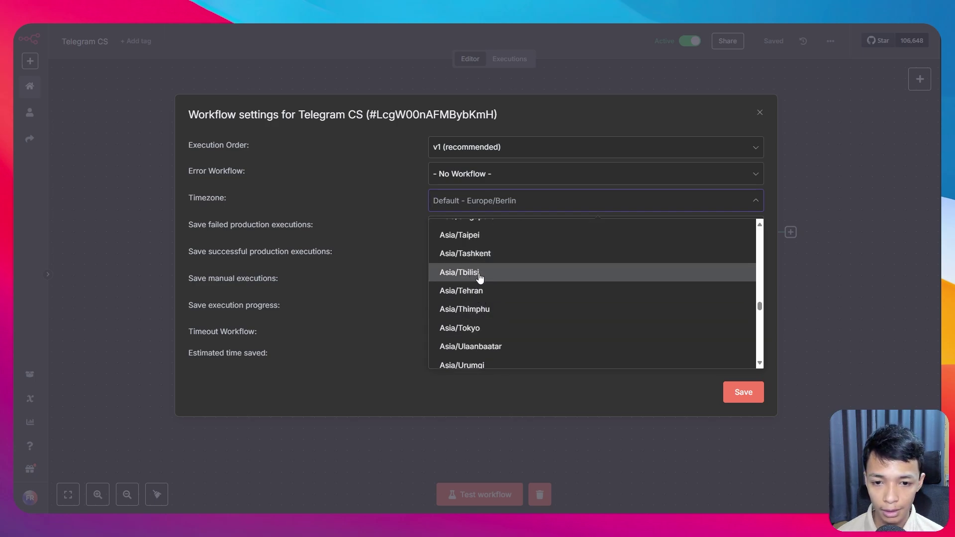
scroll(482, 261, up, 8)
scroll(488, 277, up, 4)
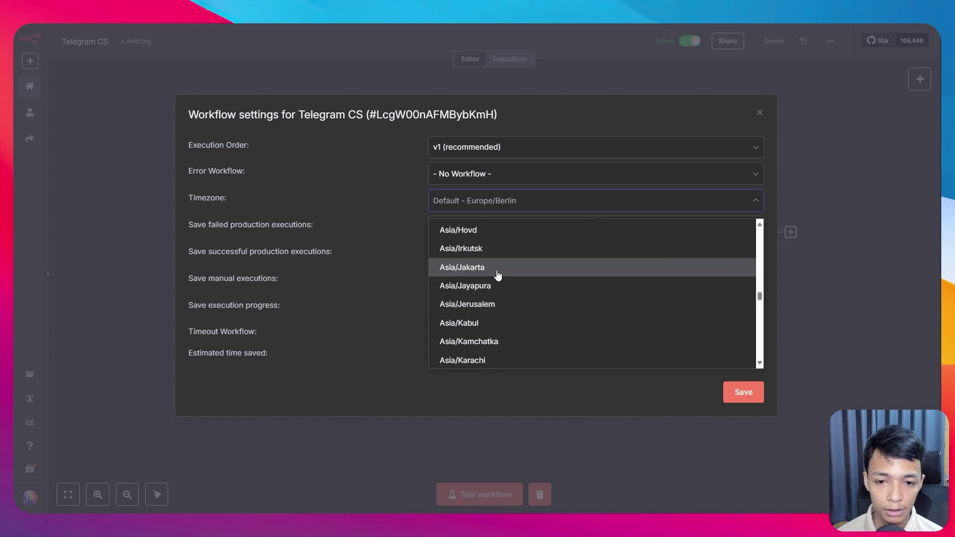
click(498, 274)
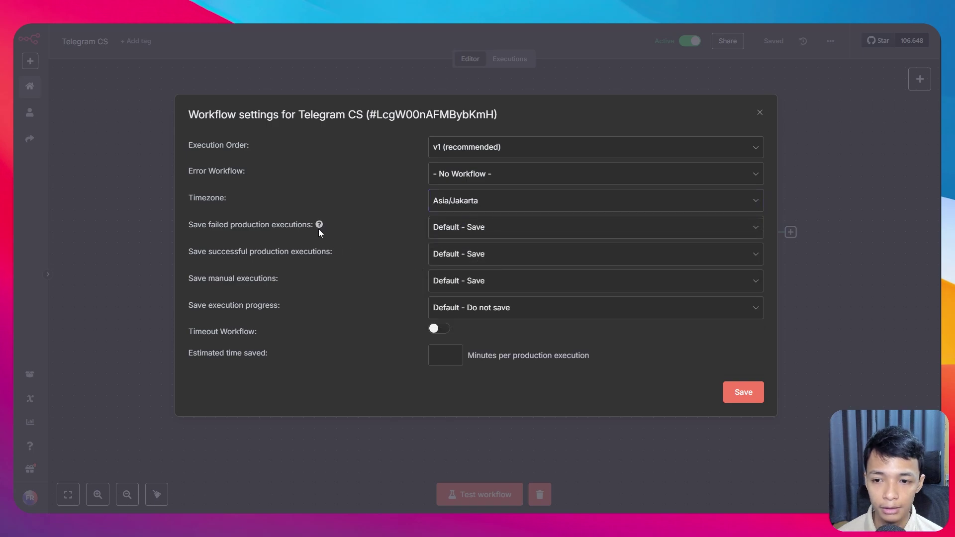
click(744, 395)
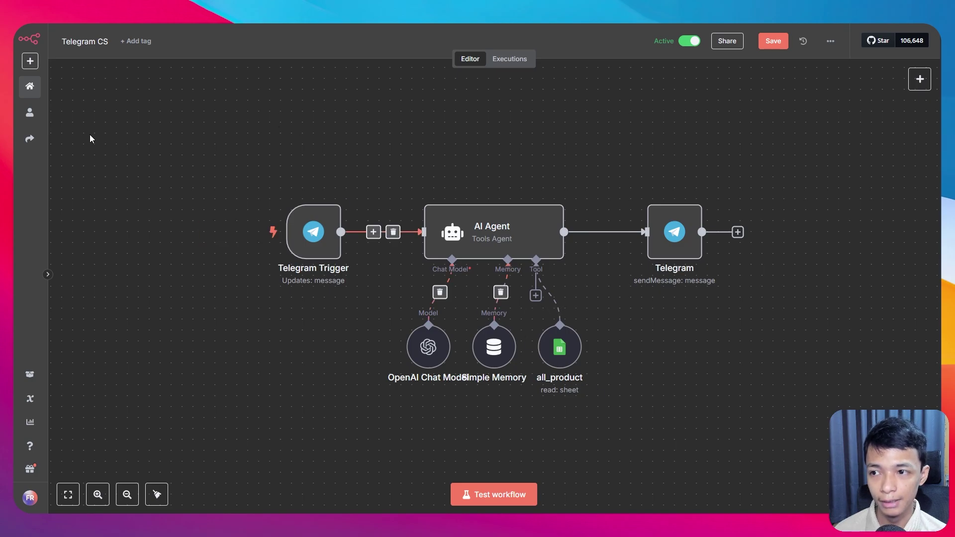
- Switch to the daftar produk Google Sheet and check the full product name in cell A4 for the next test question
click(30, 85)
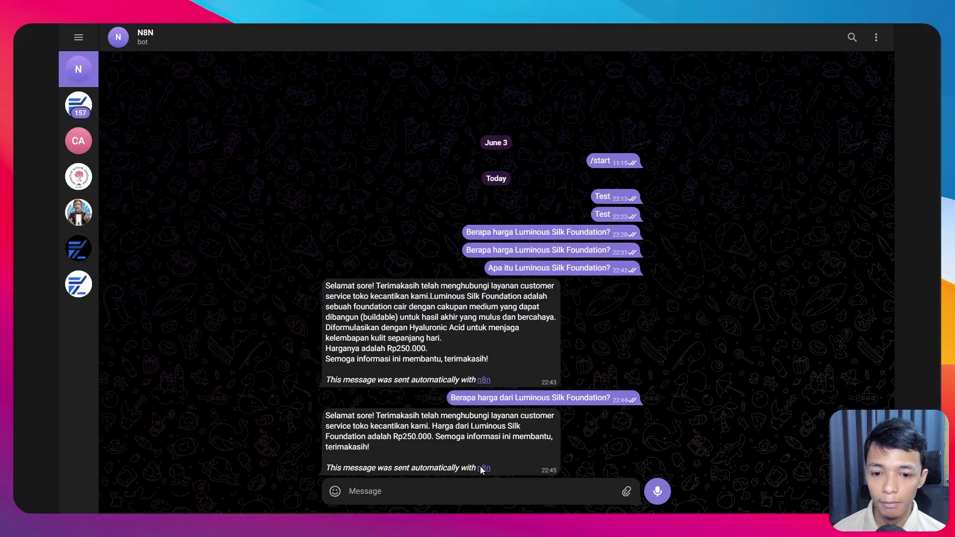
click(21, 67)
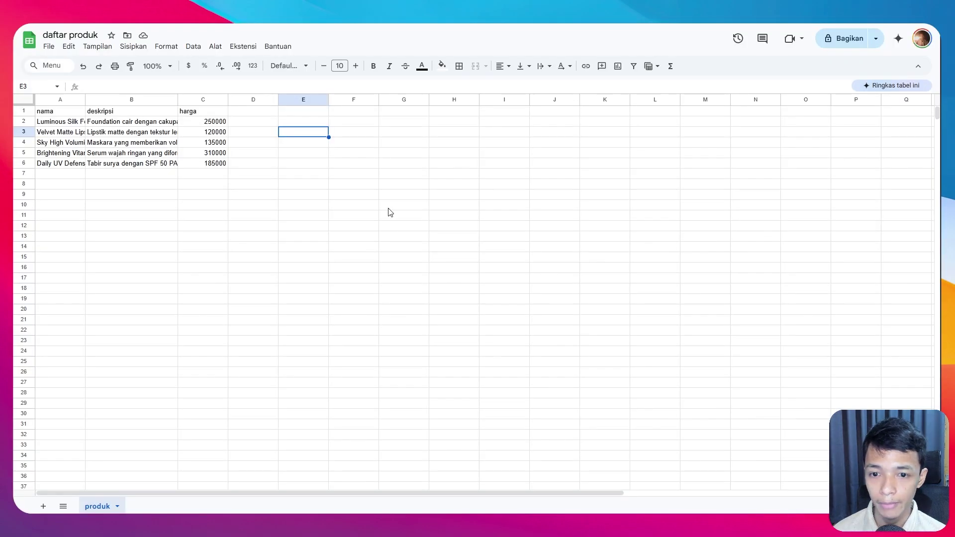
click(63, 144)
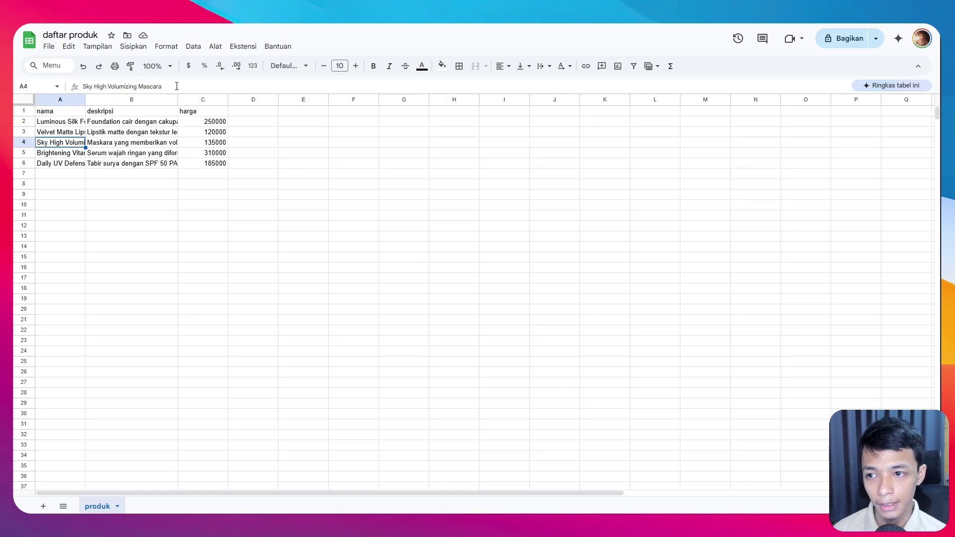
drag(179, 86, 18, 77)
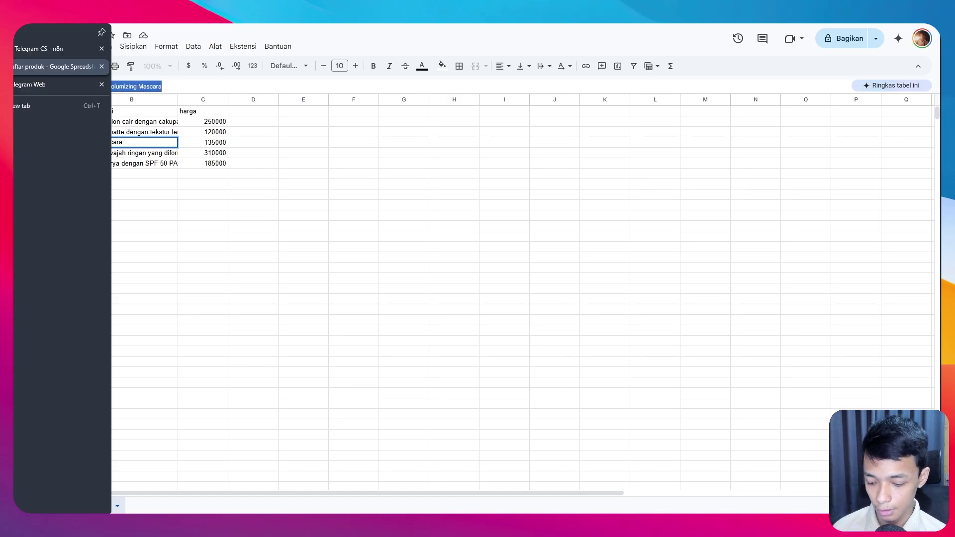
- Send "Apakah ada produk maskara?" to the N8N bot in Telegram
key(ctrl+shift+Tab)
key(ctrl+shift+Tab)
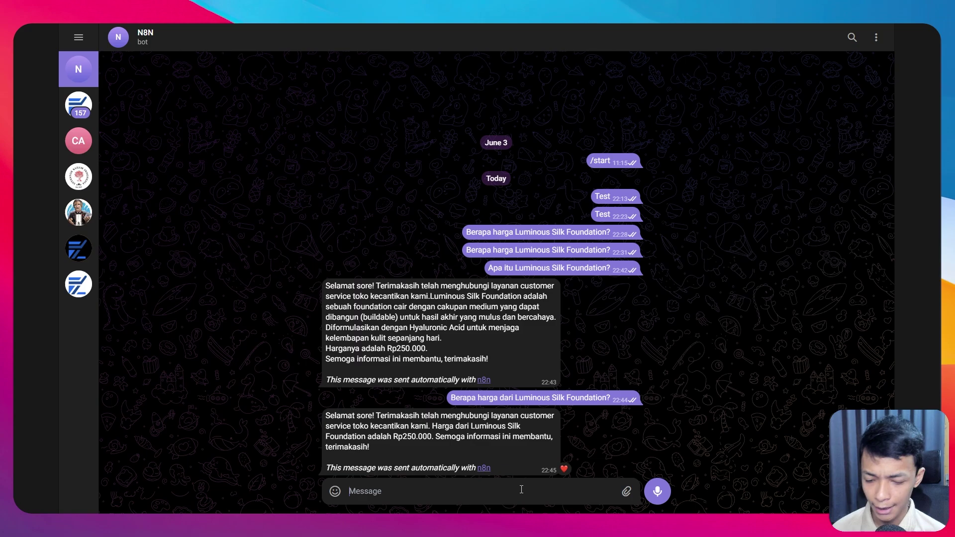
text(Apakah ada produk maskara?)
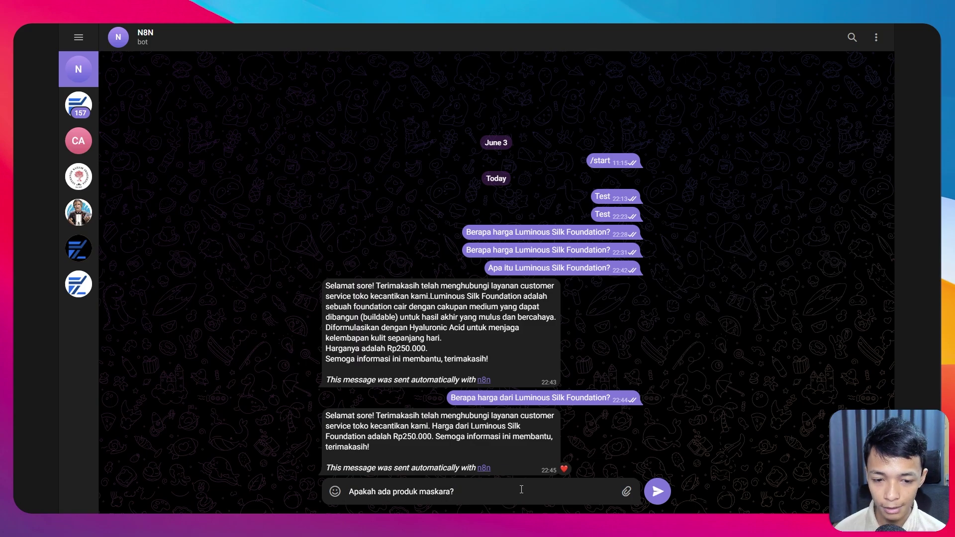
key(Return)
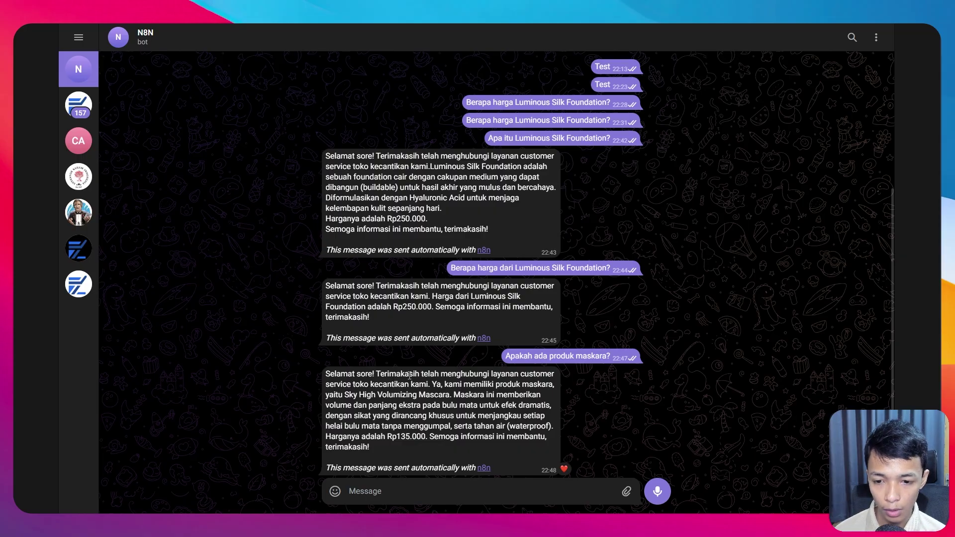
- Read the product name, description and price in the bot's mascara reply and compare them with row 4 of the daftar produk sheet
drag(375, 373, 448, 427)
click(443, 440)
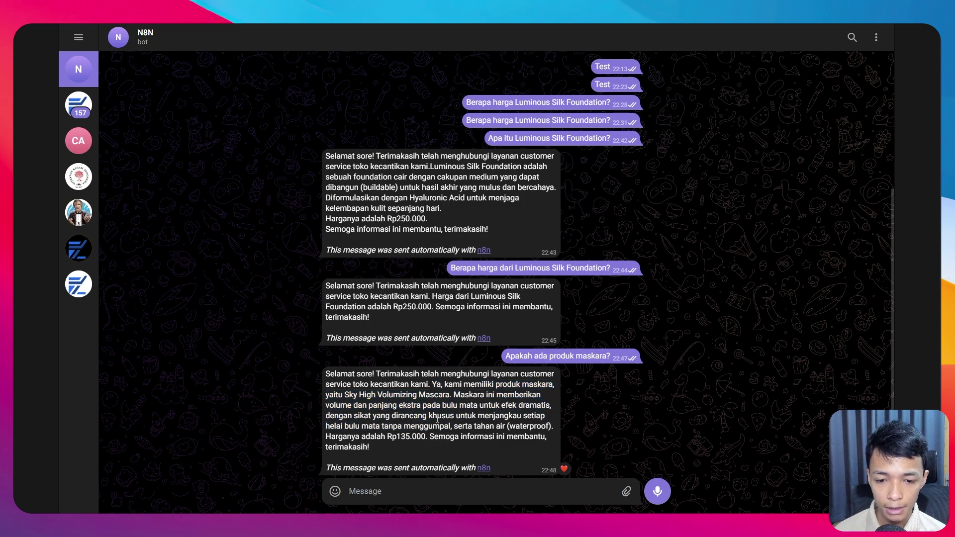
drag(455, 395, 481, 437)
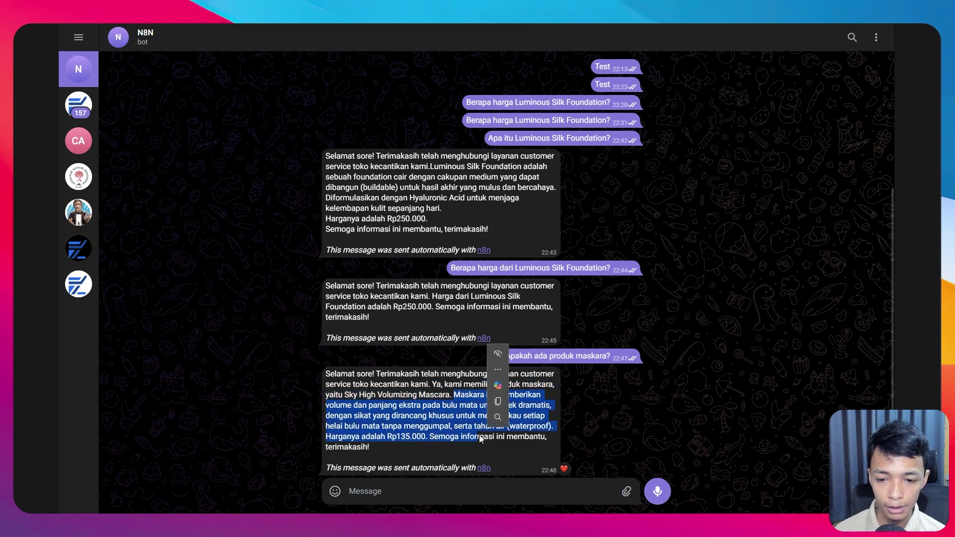
click(422, 449)
drag(387, 436, 426, 436)
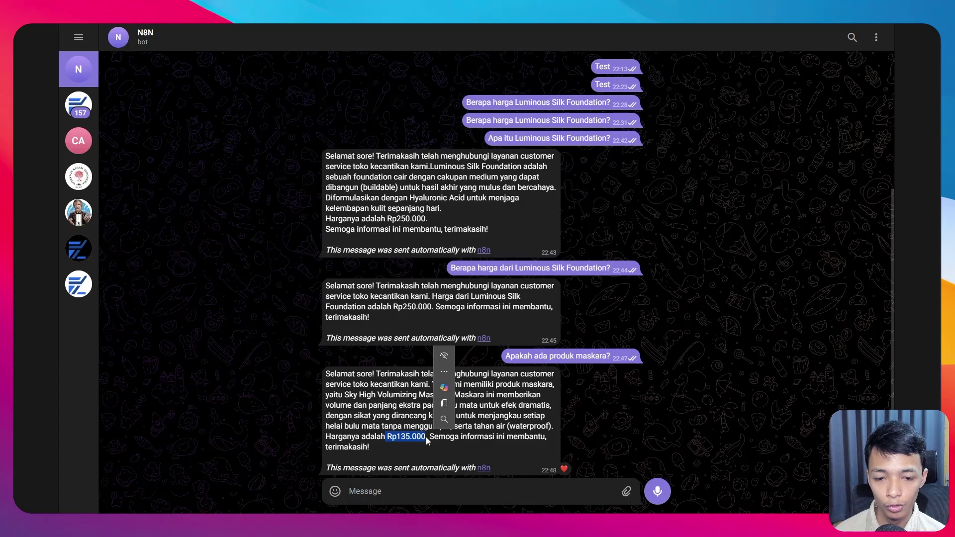
click(426, 437)
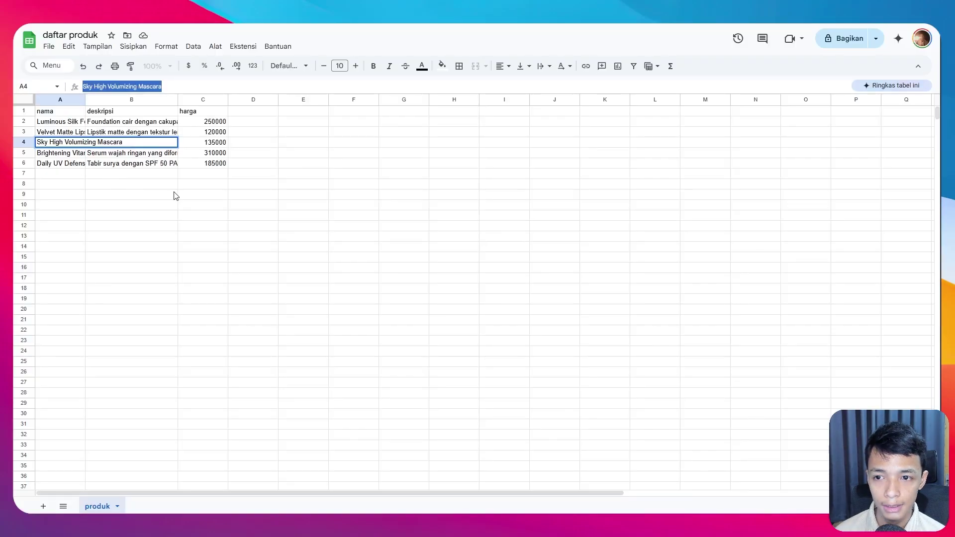
click(182, 174)
click(132, 143)
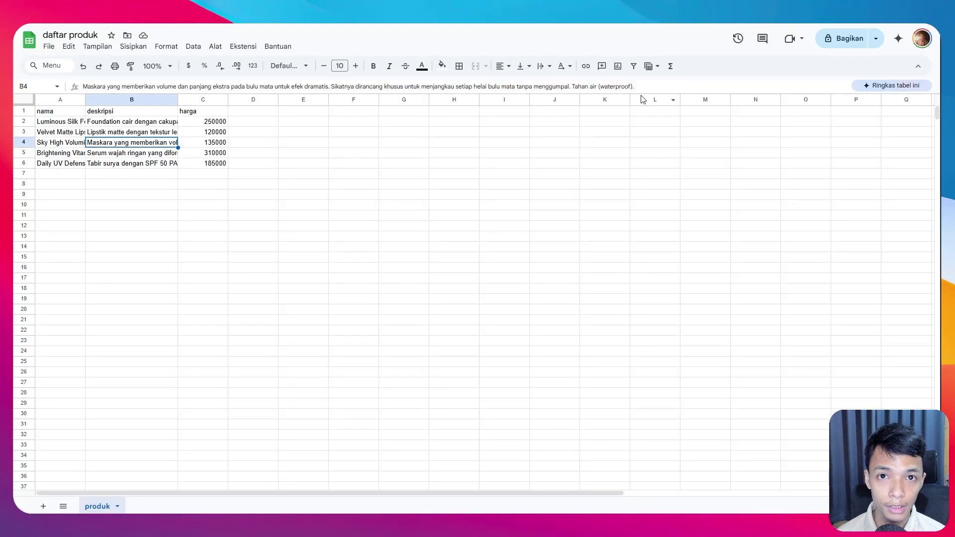